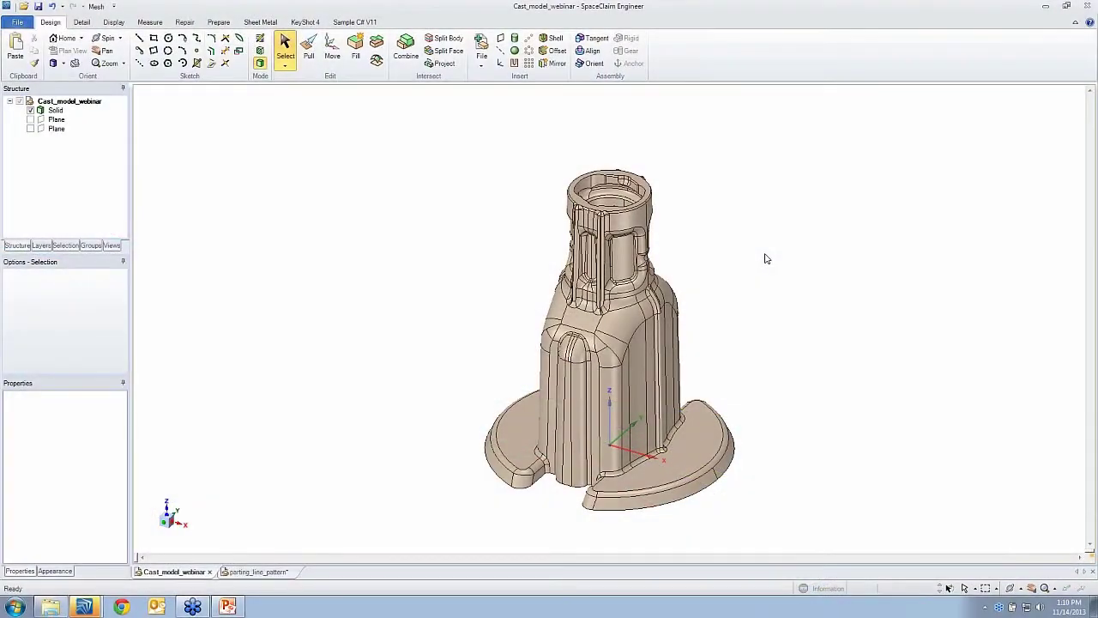
Show both planes that pass through the cast model.
key(v)
right_drag(771, 254, 771, 221)
middle_drag(773, 225, 773, 224)
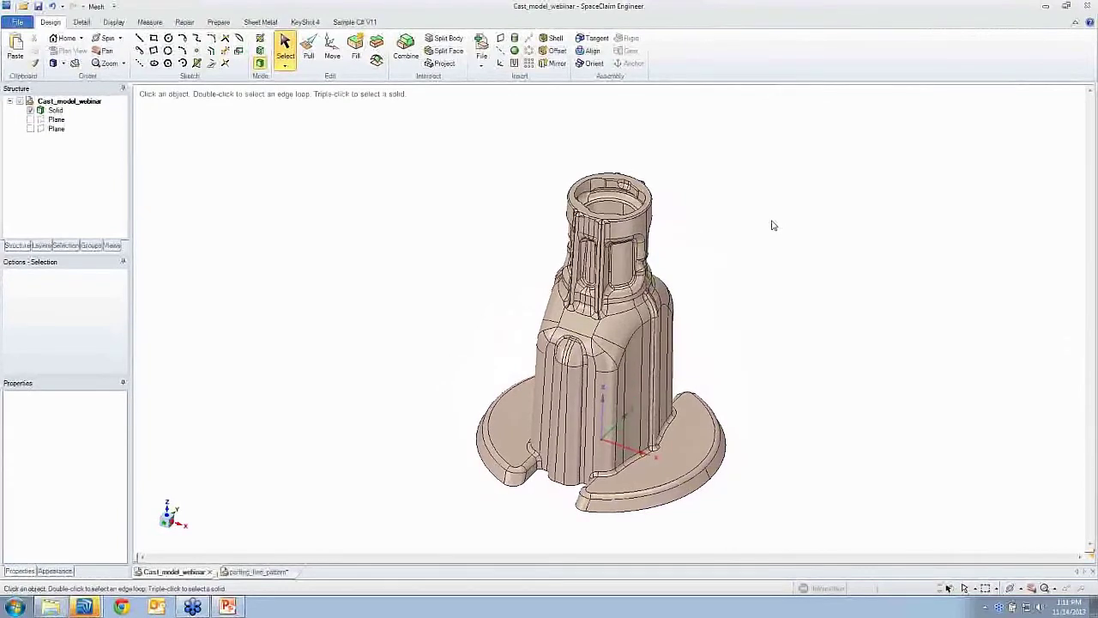
click(31, 120)
click(31, 129)
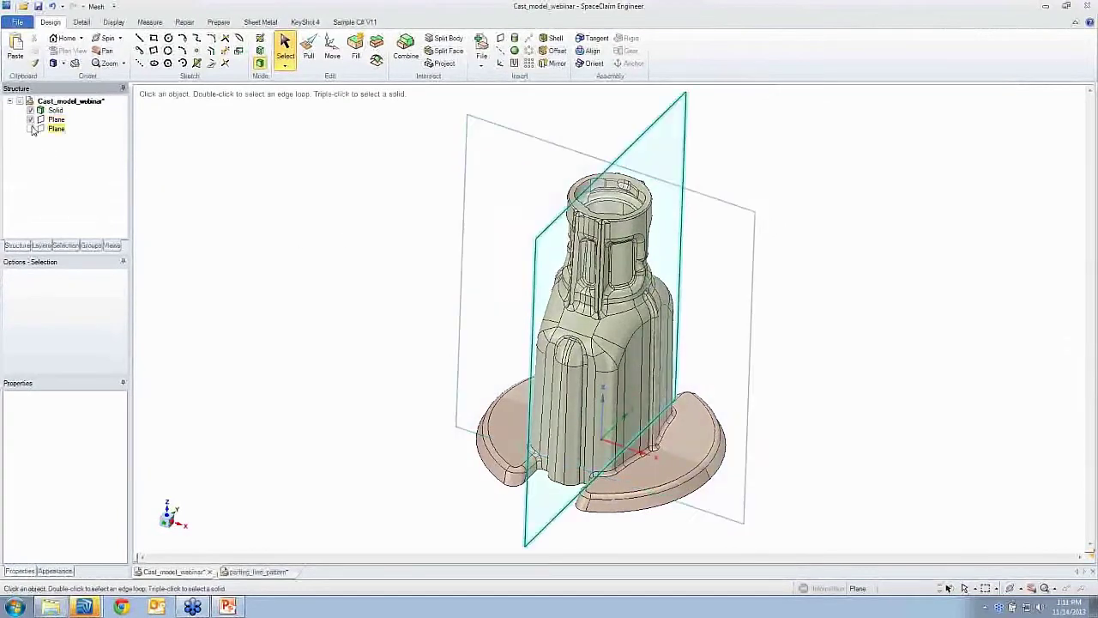
Extract the casting's internal cavity as a volume, capping it at the top rim and base faces, with an inner neck face as seed.
click(218, 23)
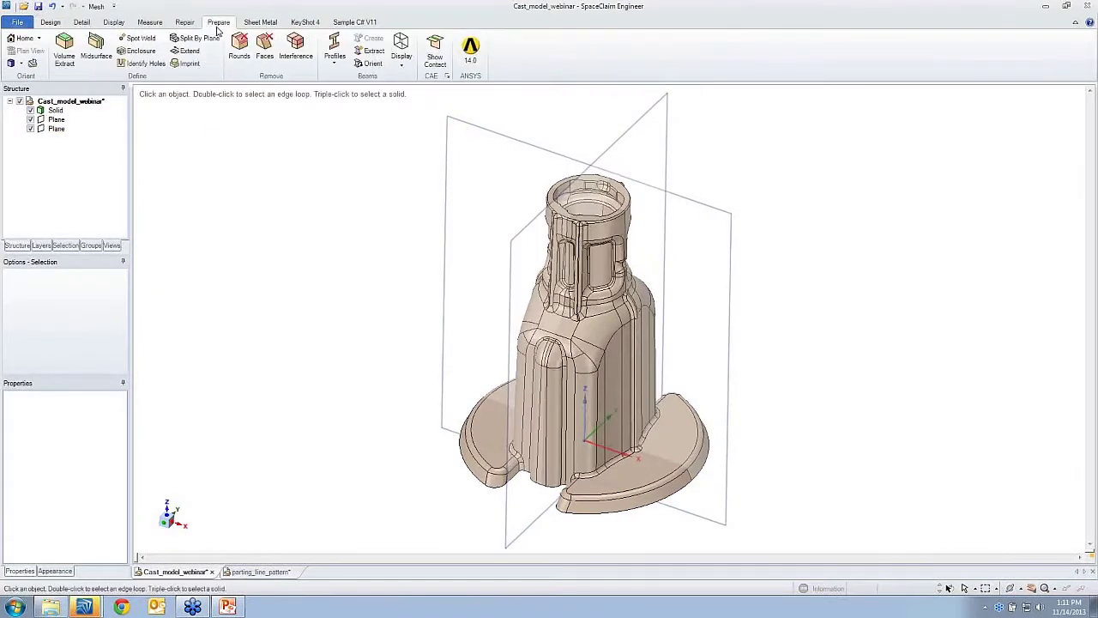
click(65, 50)
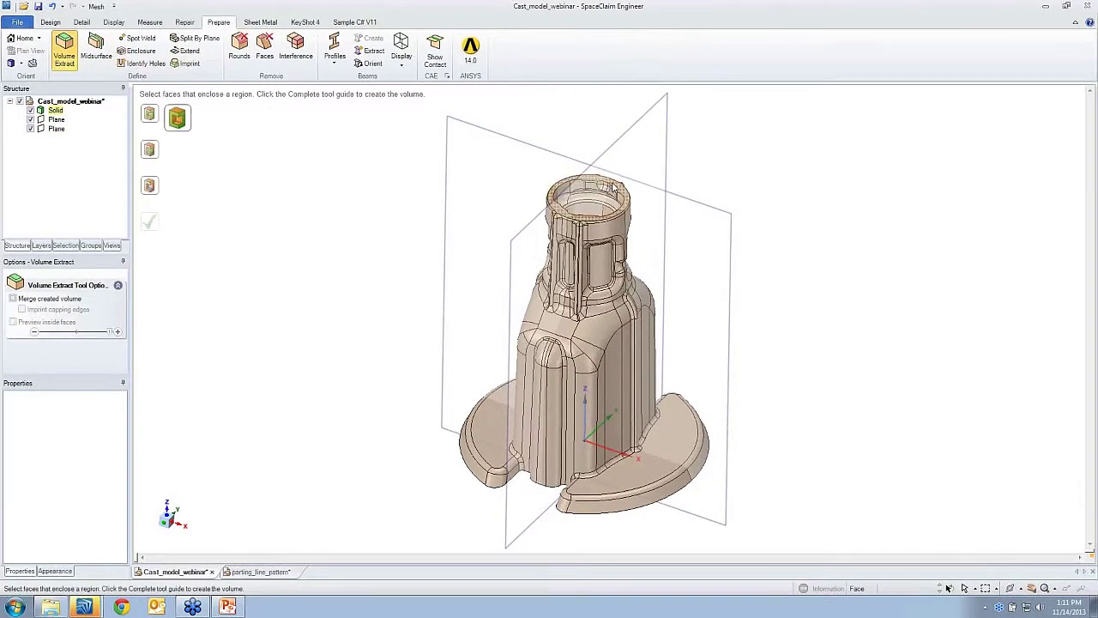
click(614, 187)
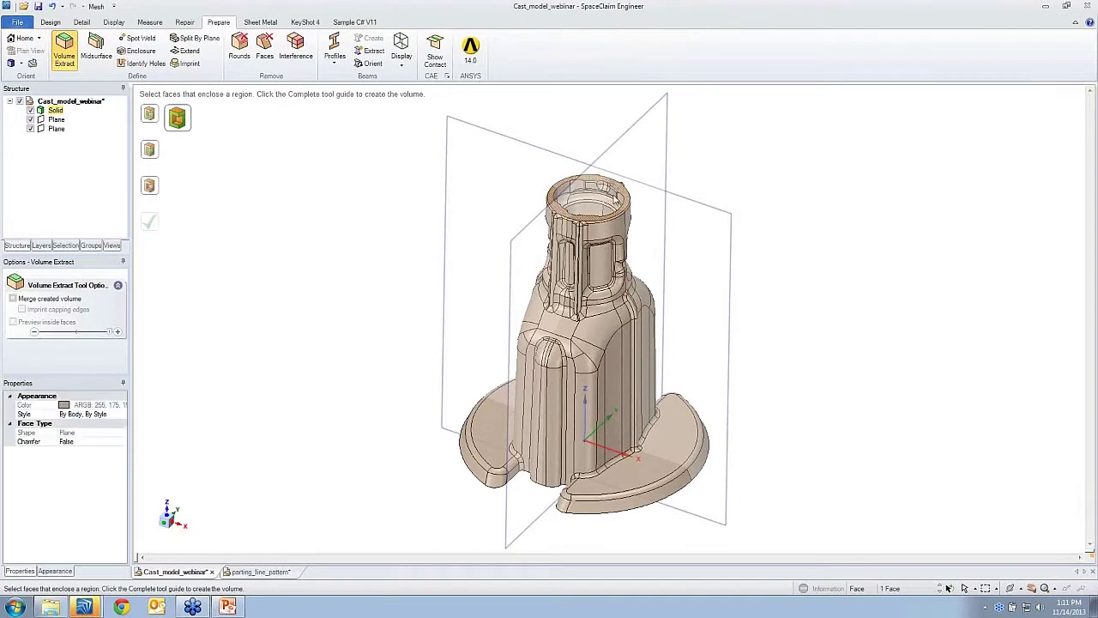
click(639, 470)
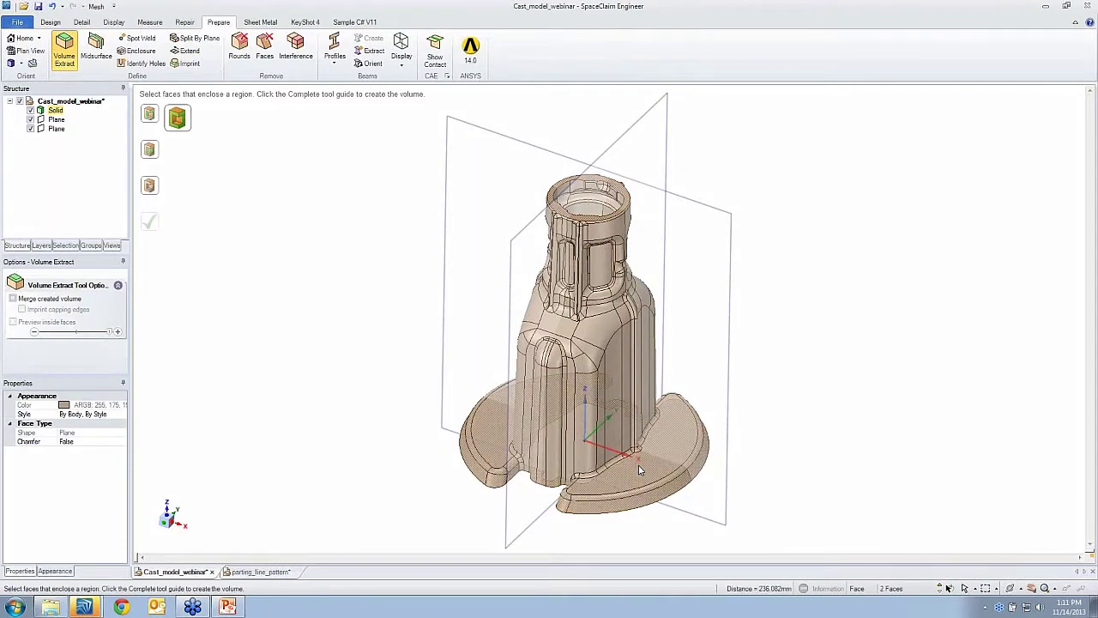
click(602, 206)
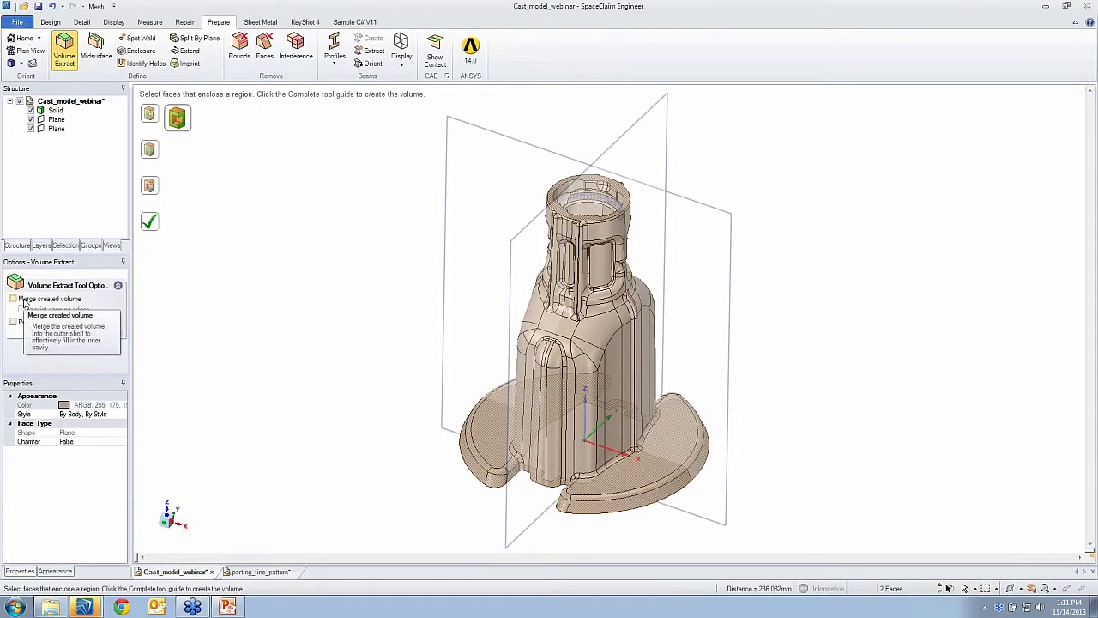
click(152, 224)
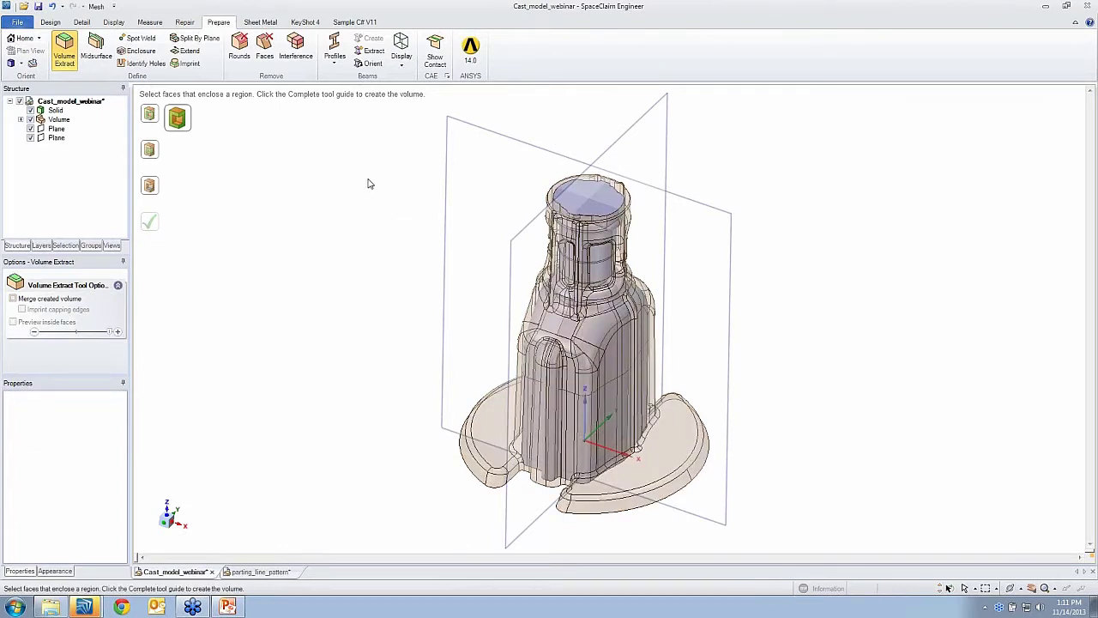
Hide the two planes and the original casting solid, leaving only the extracted volume displayed.
click(31, 128)
click(31, 138)
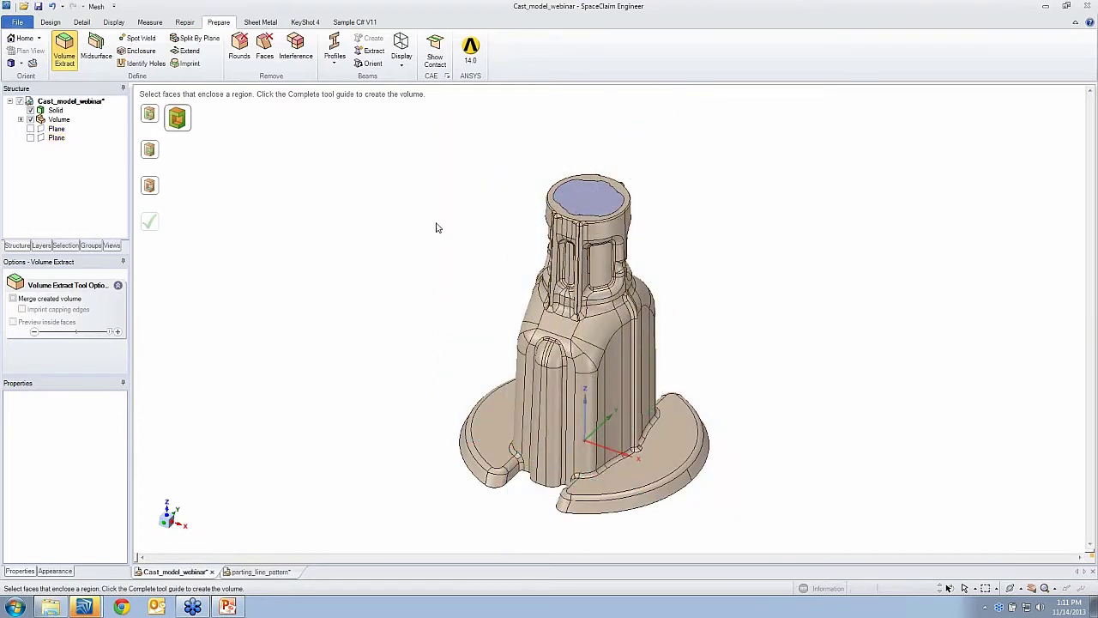
click(40, 111)
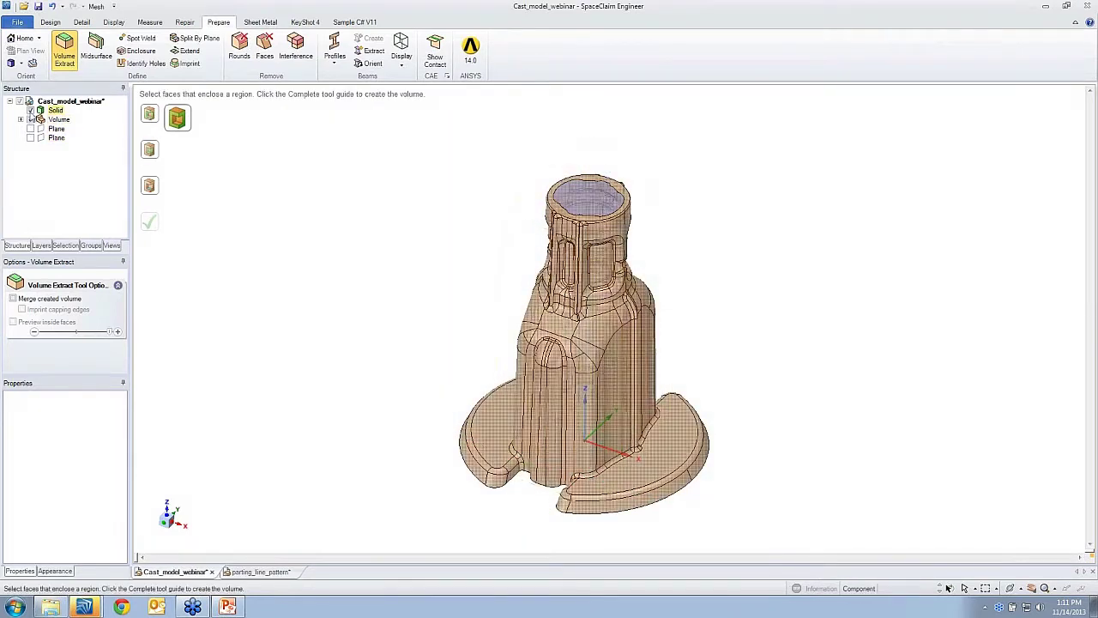
click(31, 111)
key(Escape)
Sketch a 40 mm diameter circle centred on the flat top face of the extracted volume's neck.
scroll(650, 184, up, 2)
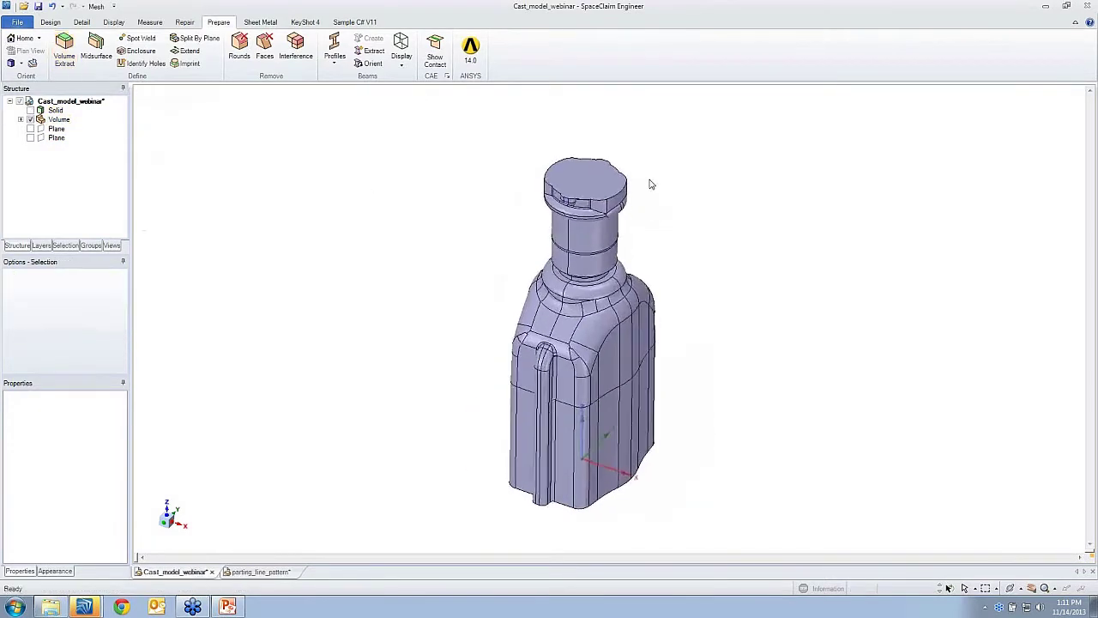
scroll(650, 185, up, 3)
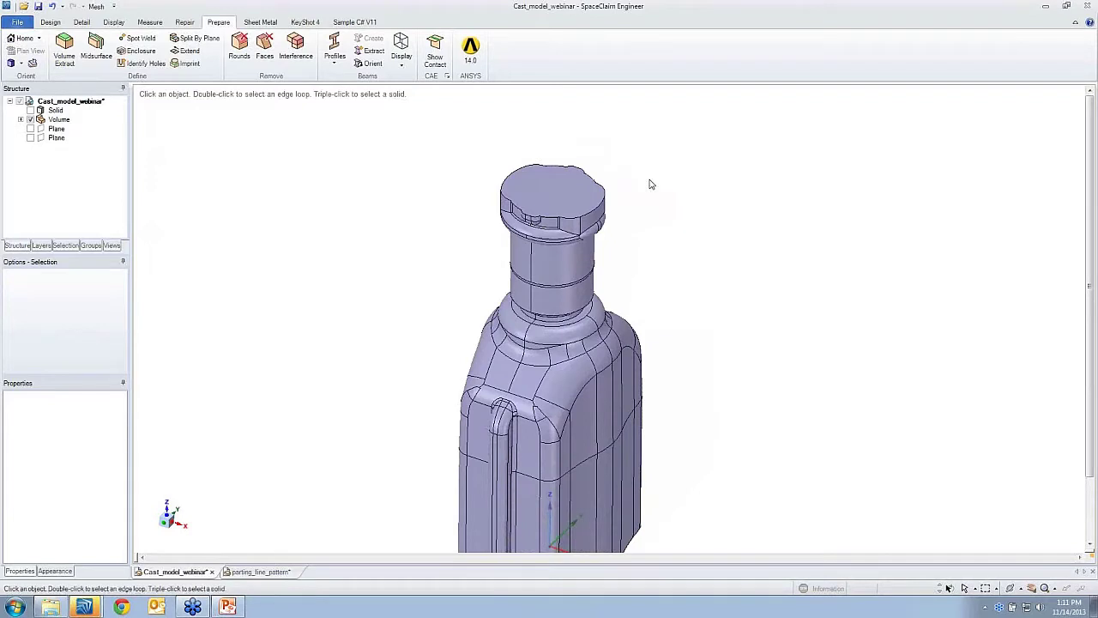
scroll(632, 166, up, 3)
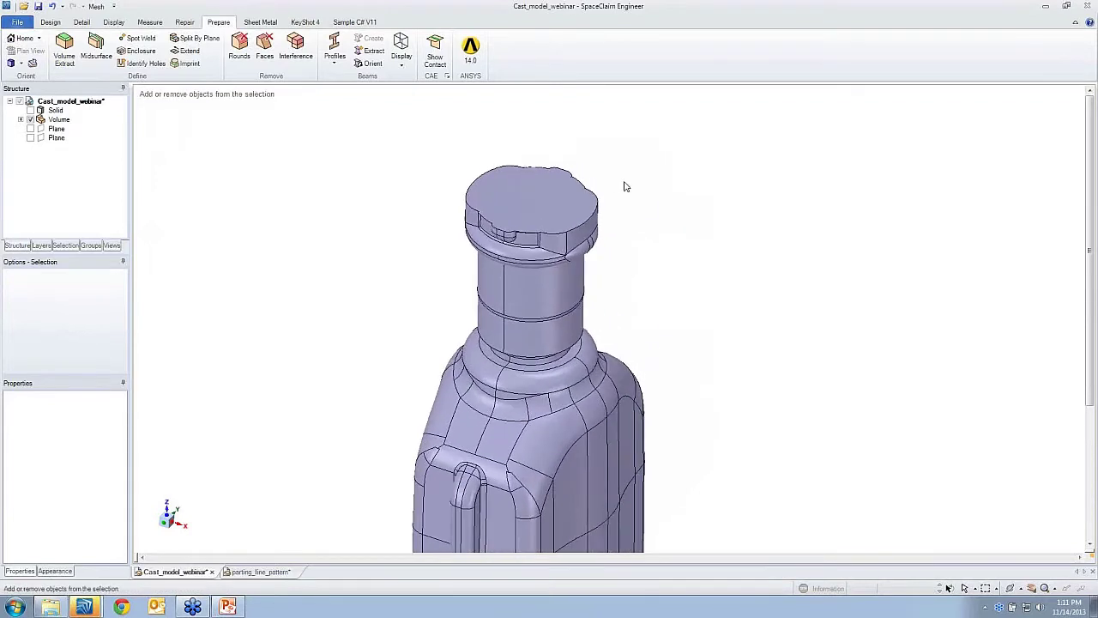
click(531, 206)
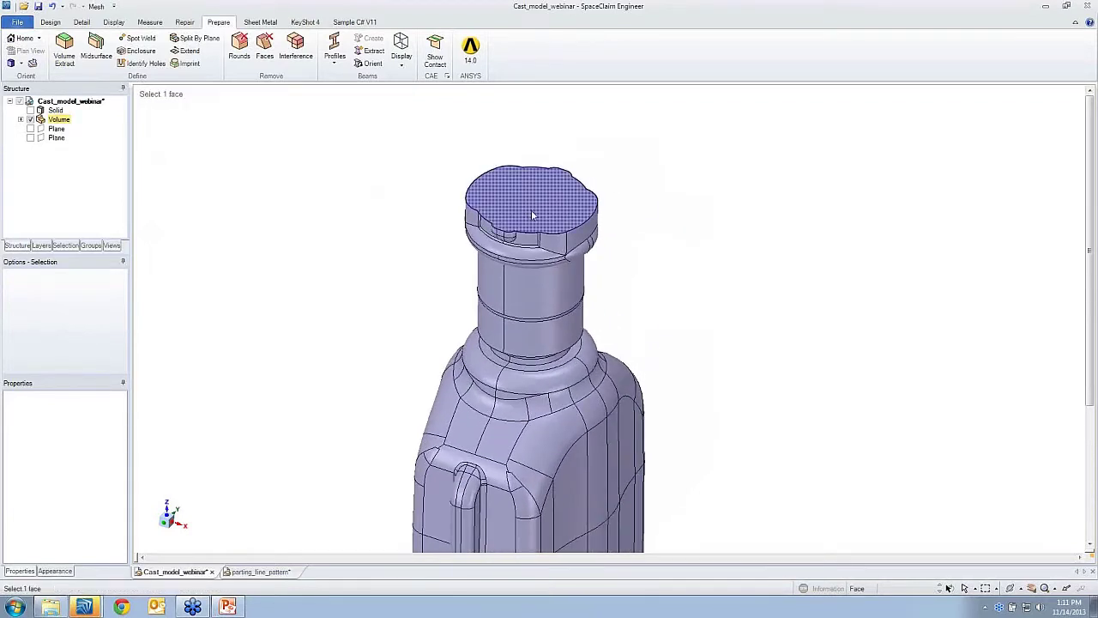
click(533, 215)
click(50, 21)
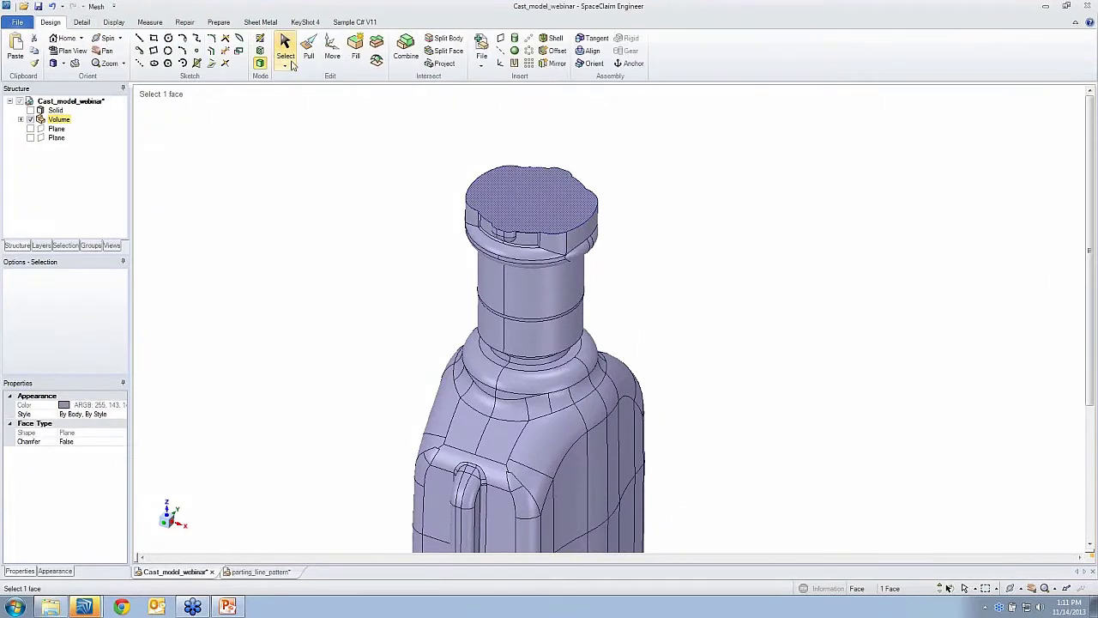
click(290, 58)
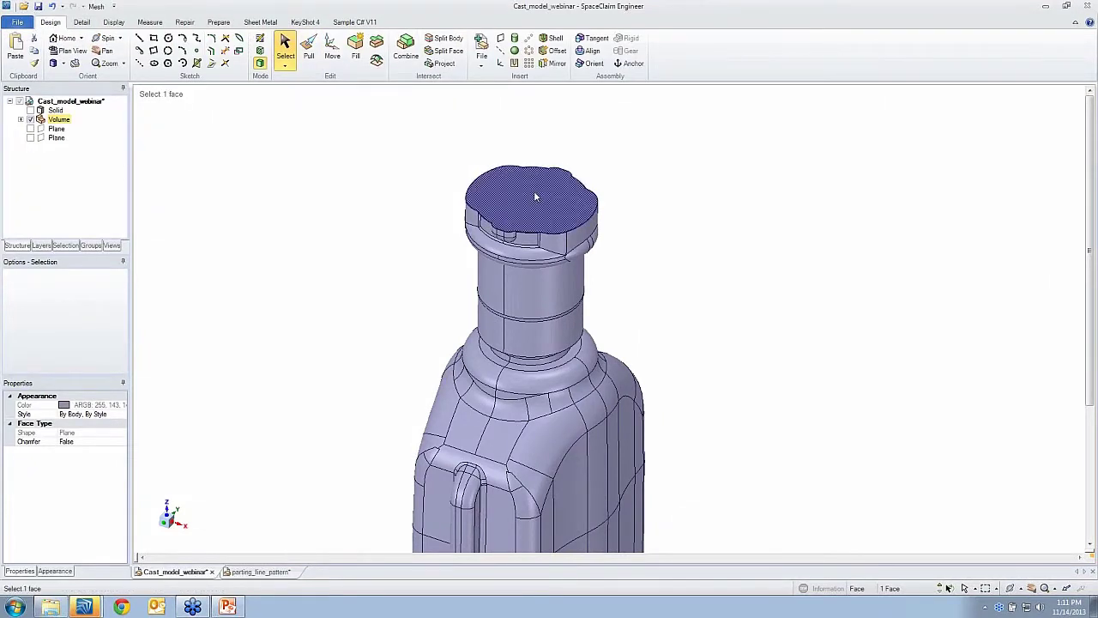
key(c)
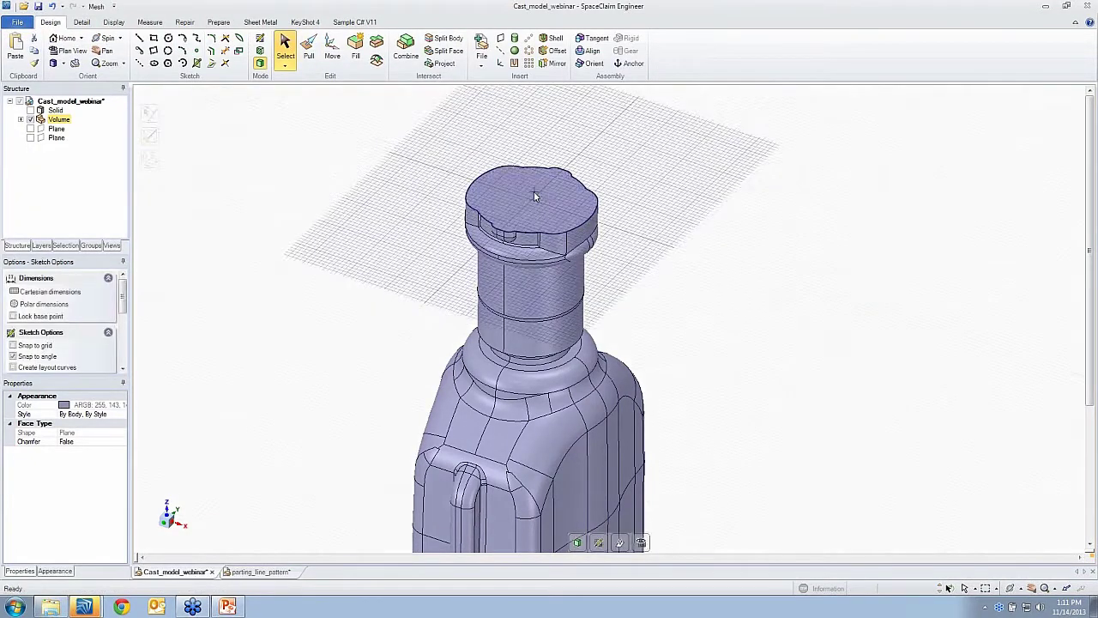
click(531, 201)
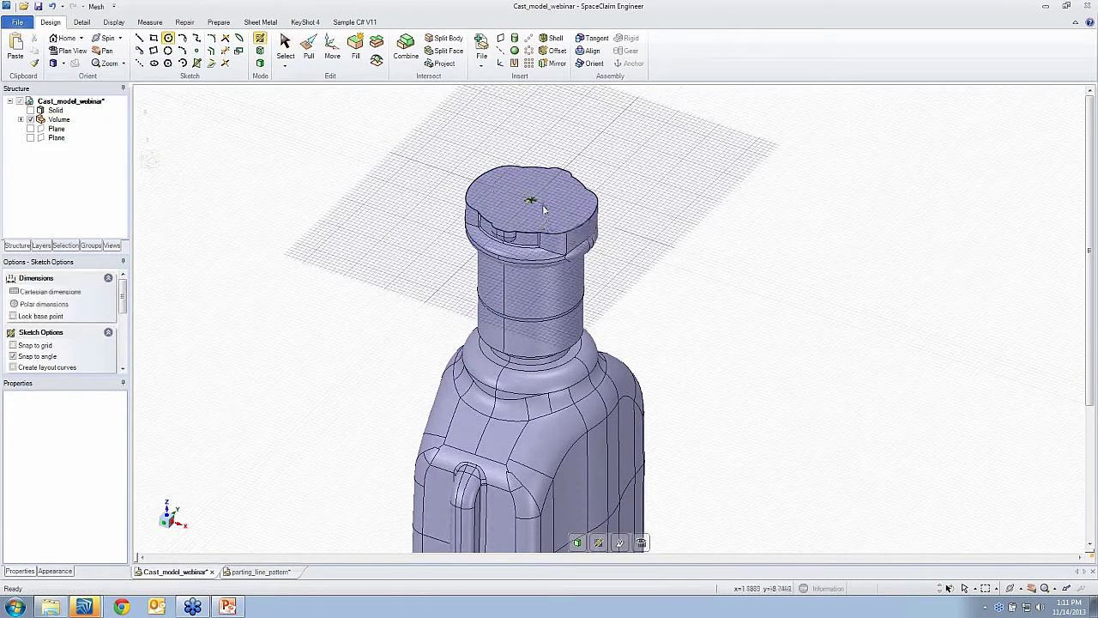
scroll(543, 219, up, 3)
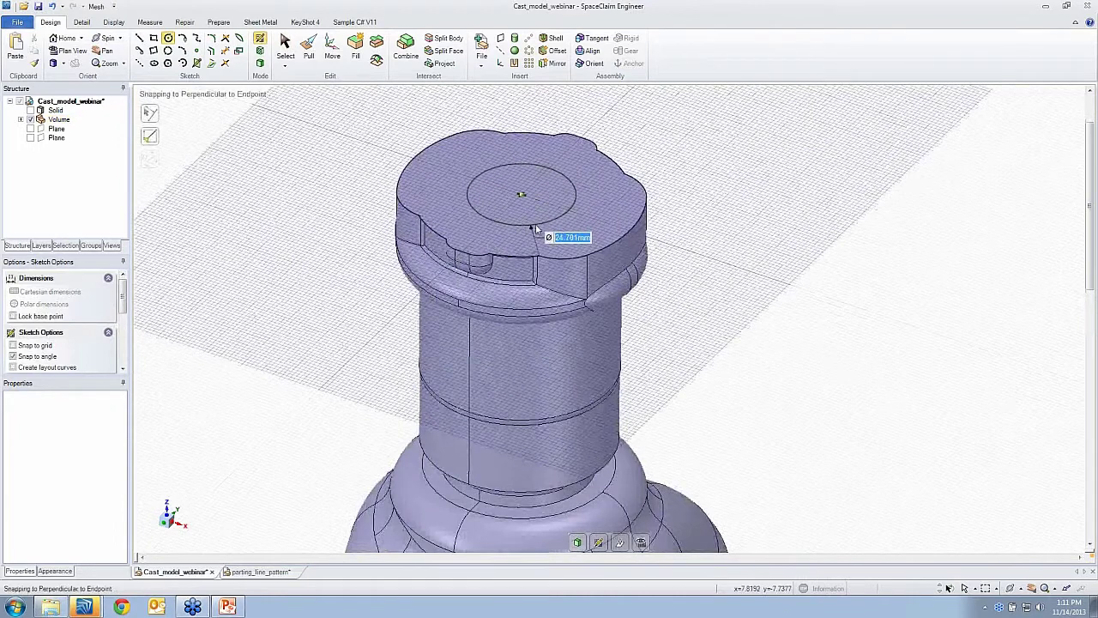
text(40)
key(Return)
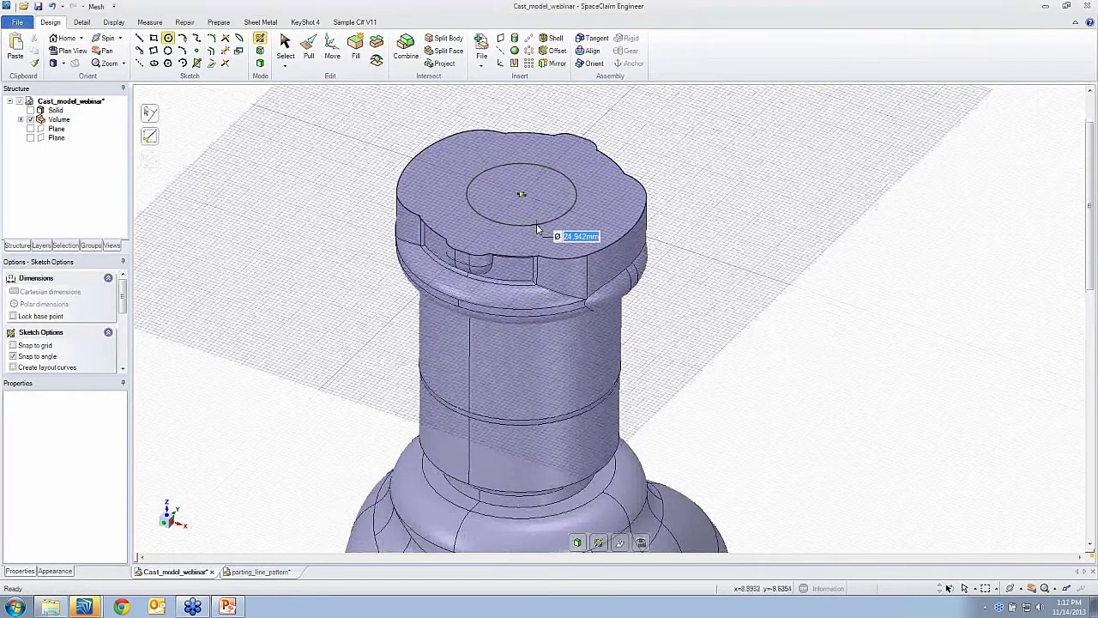
Extrude the circle on the neck's top face upward by 10 mm into a solid cylinder.
key(p)
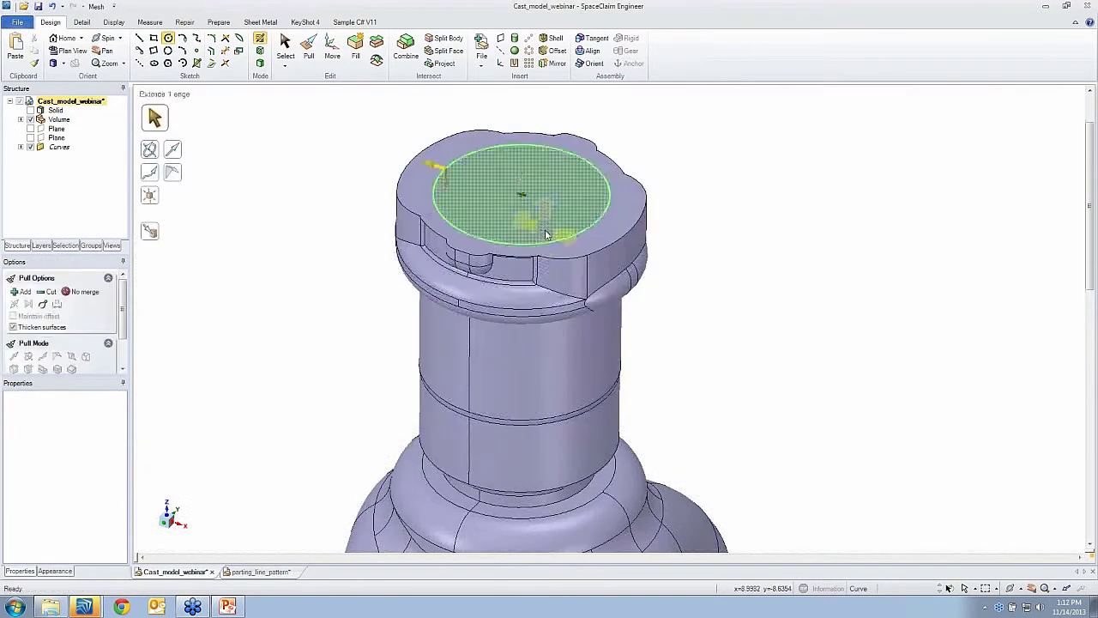
drag(545, 221, 544, 200)
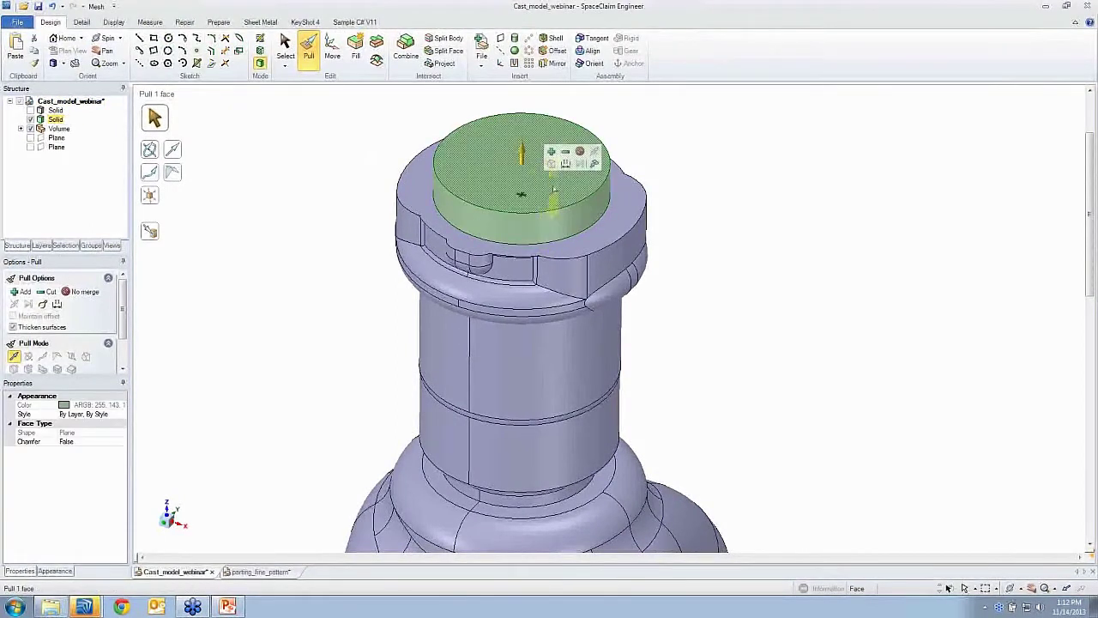
click(615, 224)
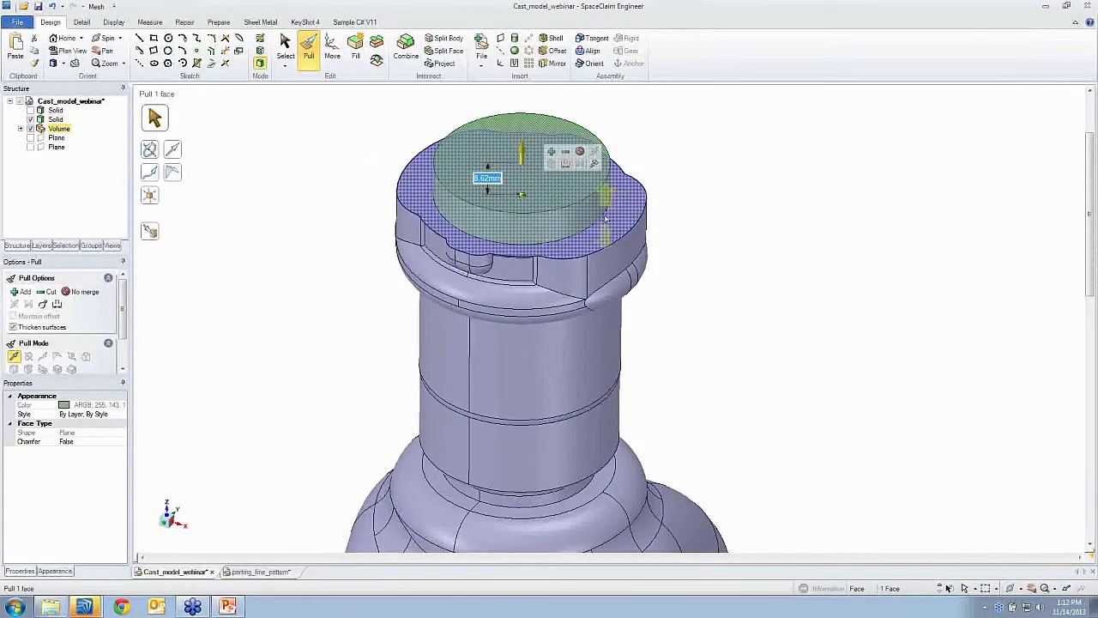
text(10)
key(Return)
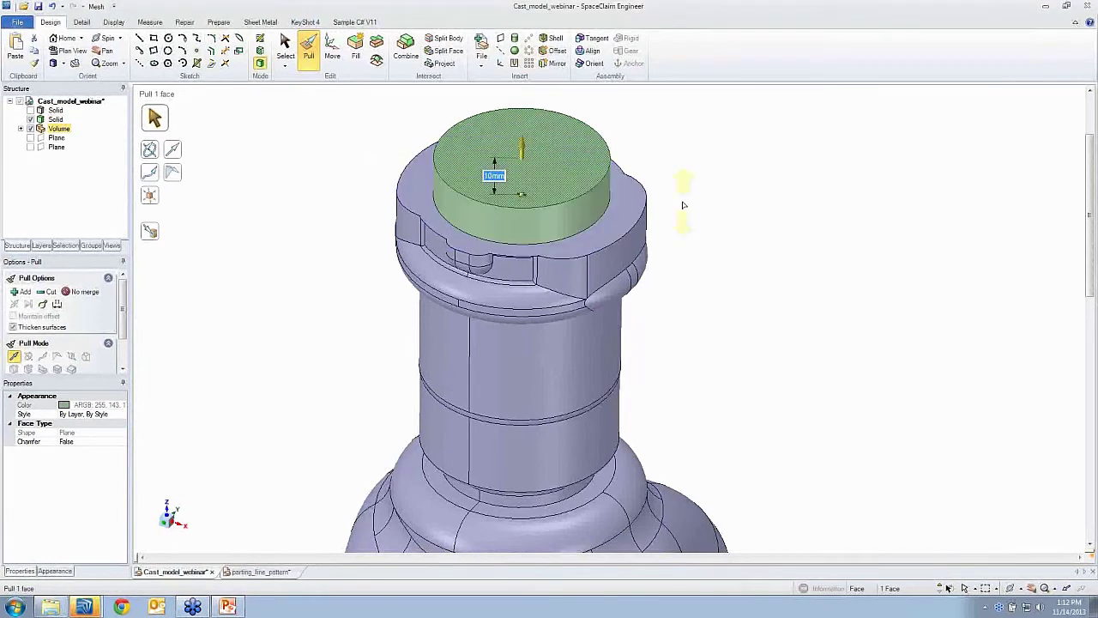
click(684, 205)
Combine the new cylinder with the extracted volume so they form one body.
mouse_move(689, 272)
middle_down()
mouse_move(677, 211)
mouse_move(677, 235)
middle_up()
key(s)
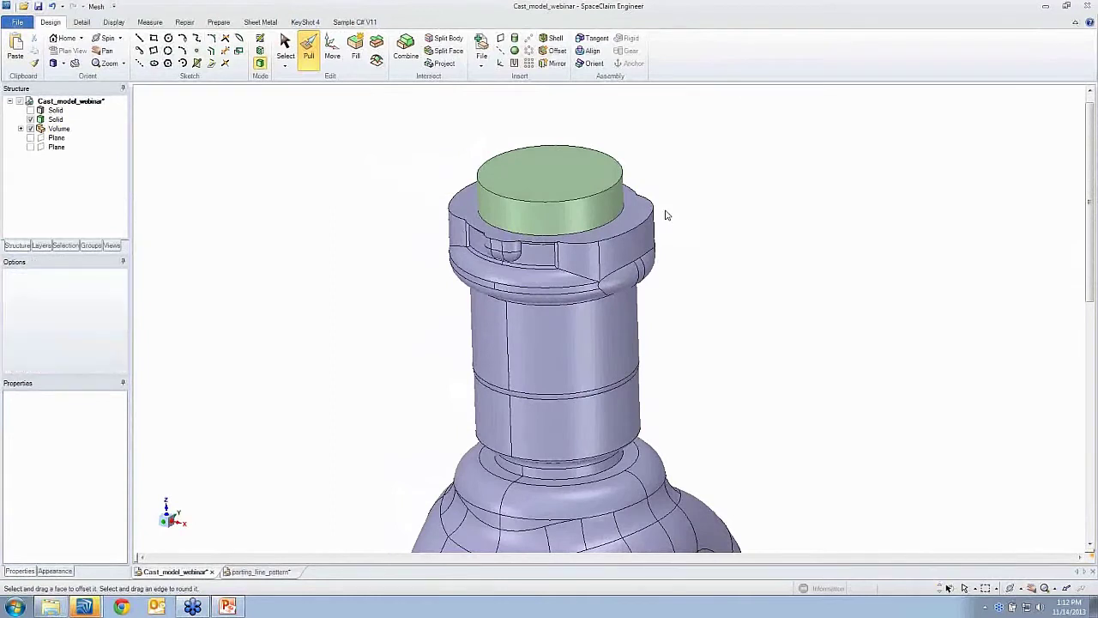
key(Escape)
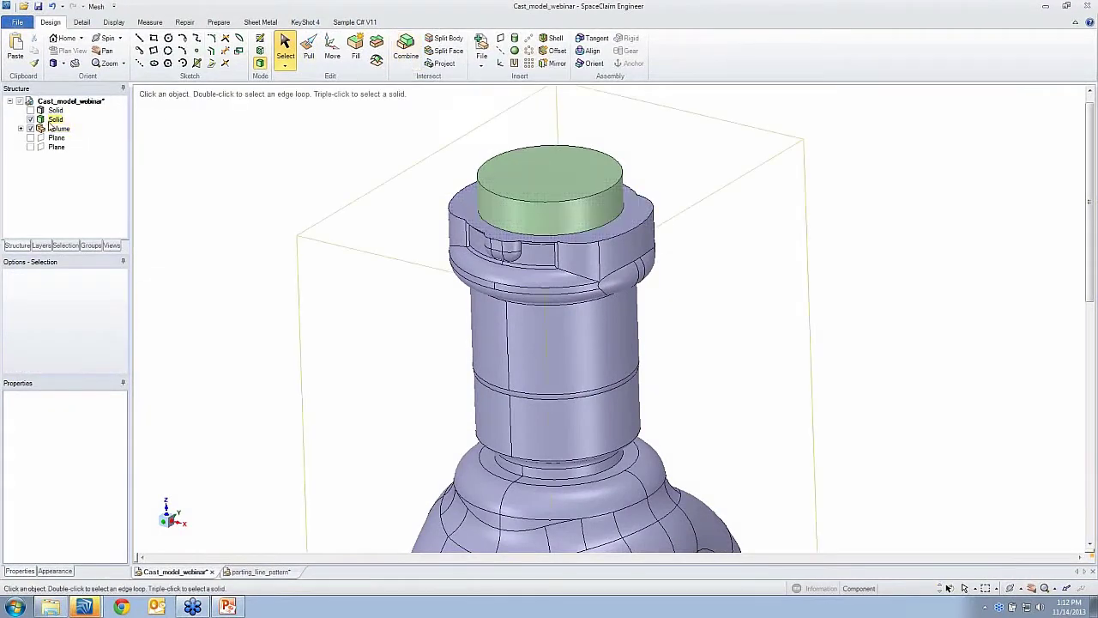
click(405, 48)
click(470, 203)
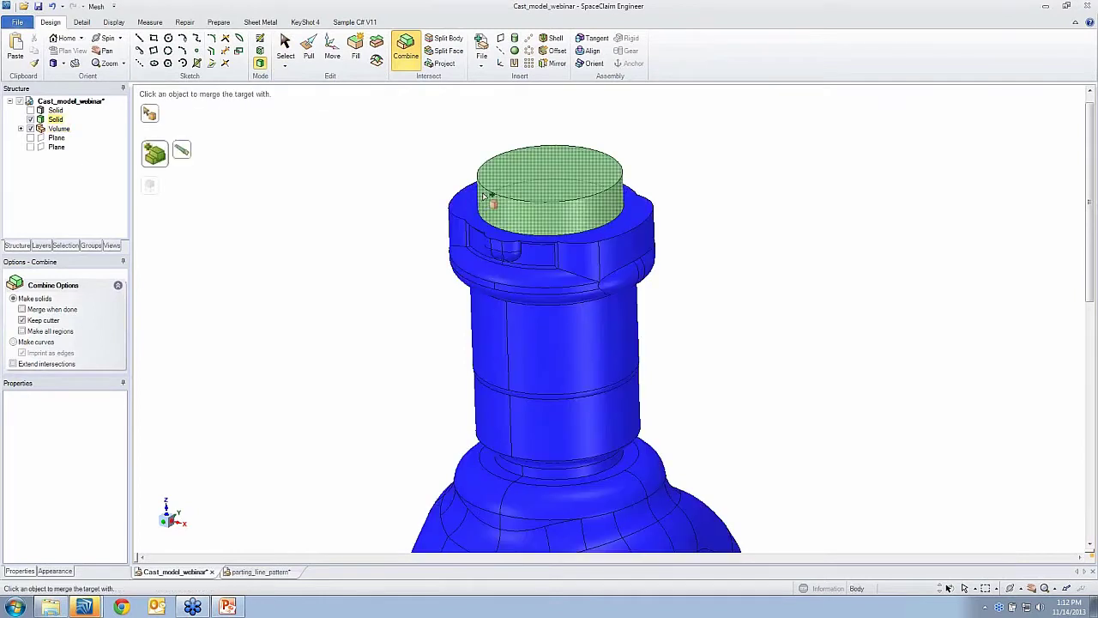
click(483, 196)
key(Escape)
key(Escape)
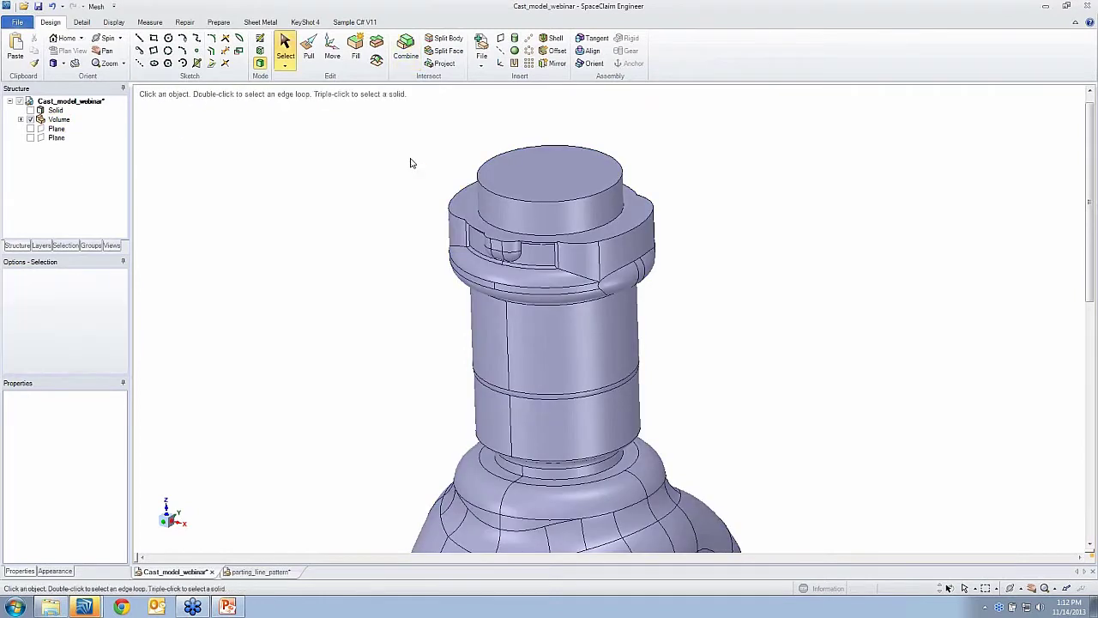
Round the top and base circular edges of the cylindrical boss with a 2.5 mm radius.
key(p)
click(485, 204)
ctrl+click(483, 178)
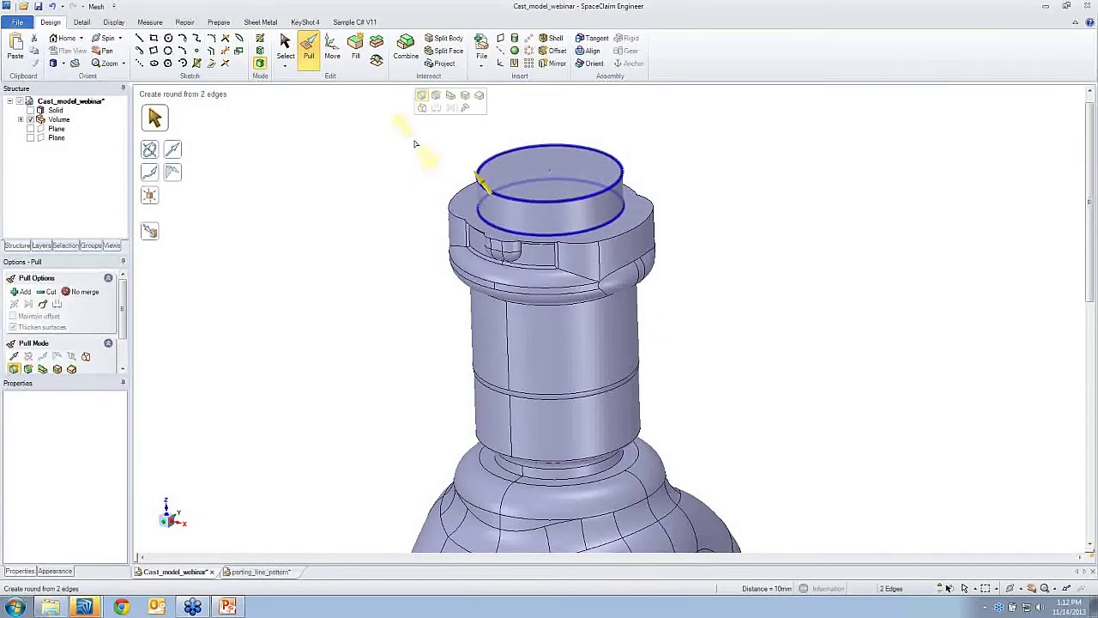
text(.5)
key(Return)
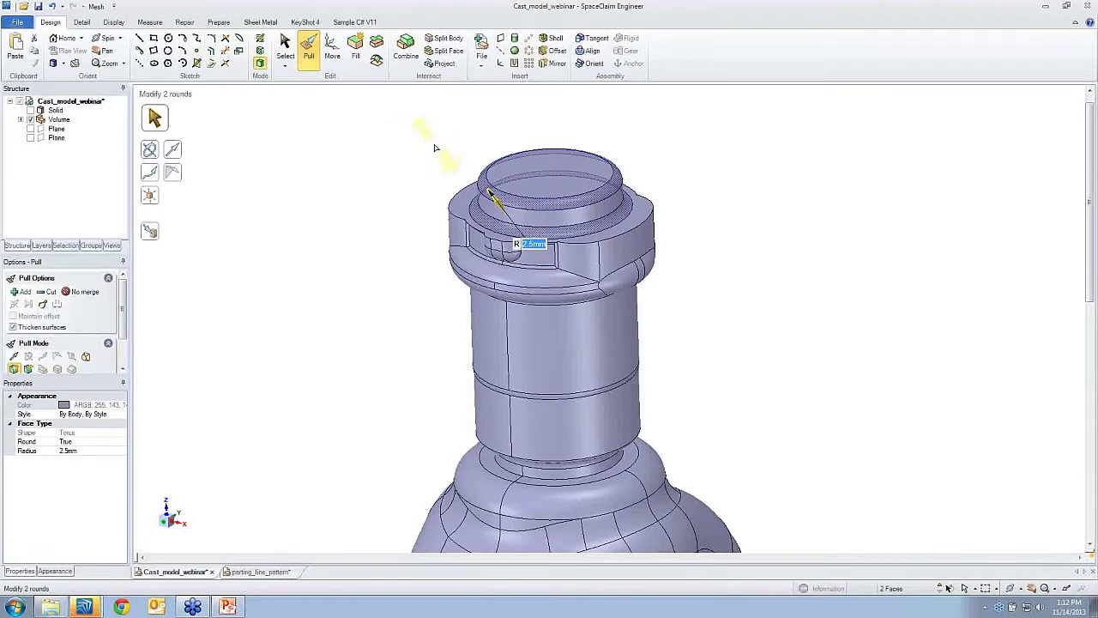
mouse_move(435, 149)
mouse_down()
mouse_move(424, 149)
mouse_move(439, 165)
mouse_move(426, 154)
mouse_up()
text(2.5)
key(Return)
Make the Volume component active and sketch a 50 mm diameter circle centred on the wide flat end face of the core.
click(521, 181)
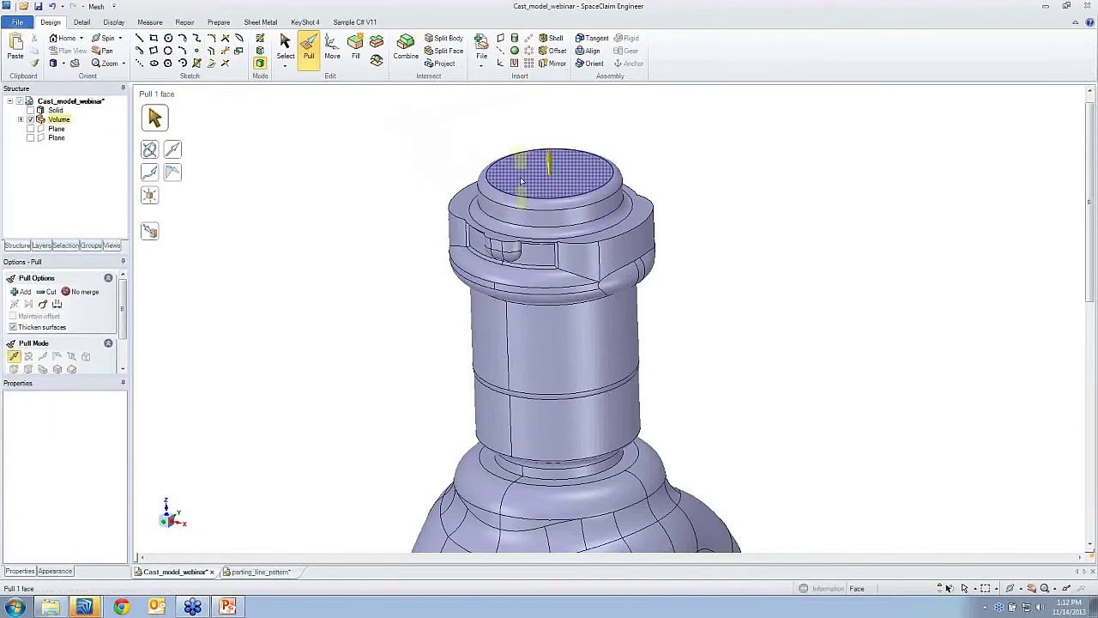
click(60, 121)
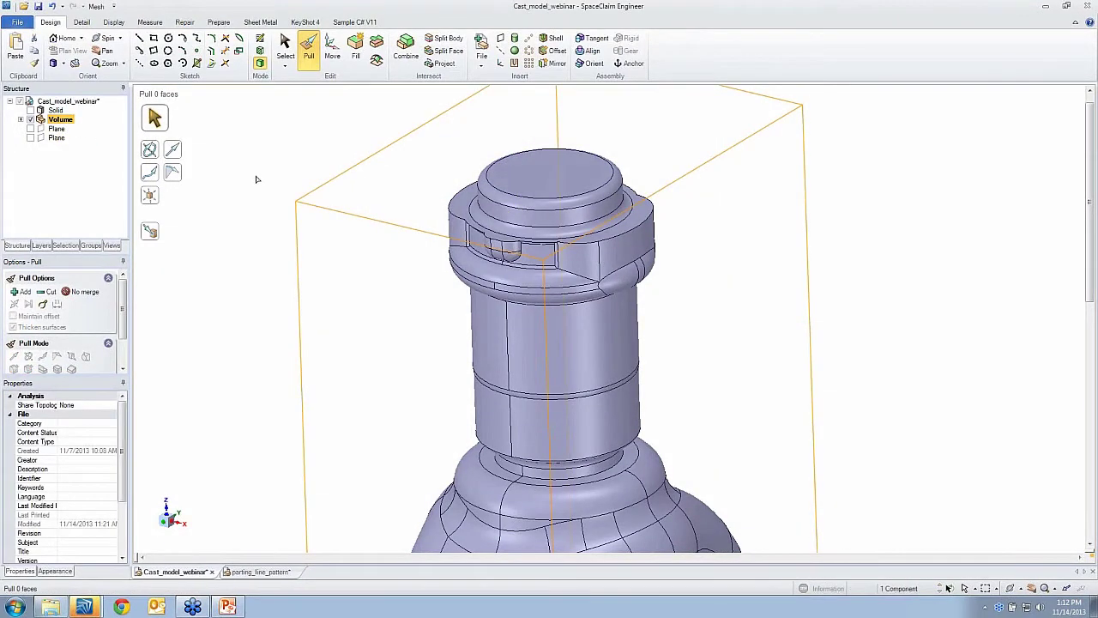
click(590, 267)
middle_drag(592, 273, 599, 322)
click(599, 322)
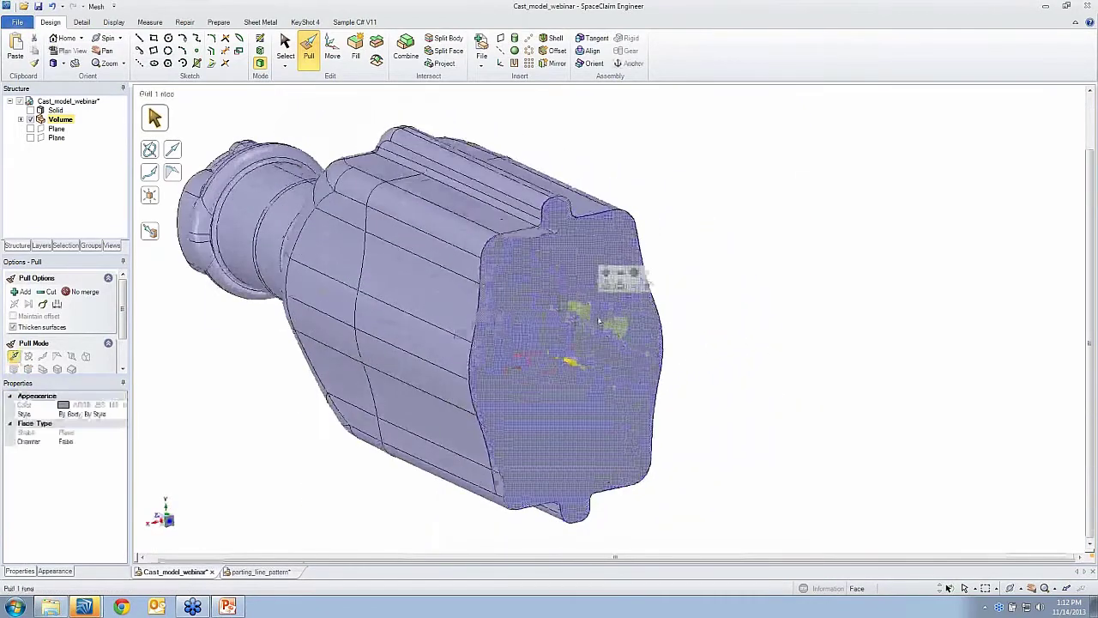
key(c)
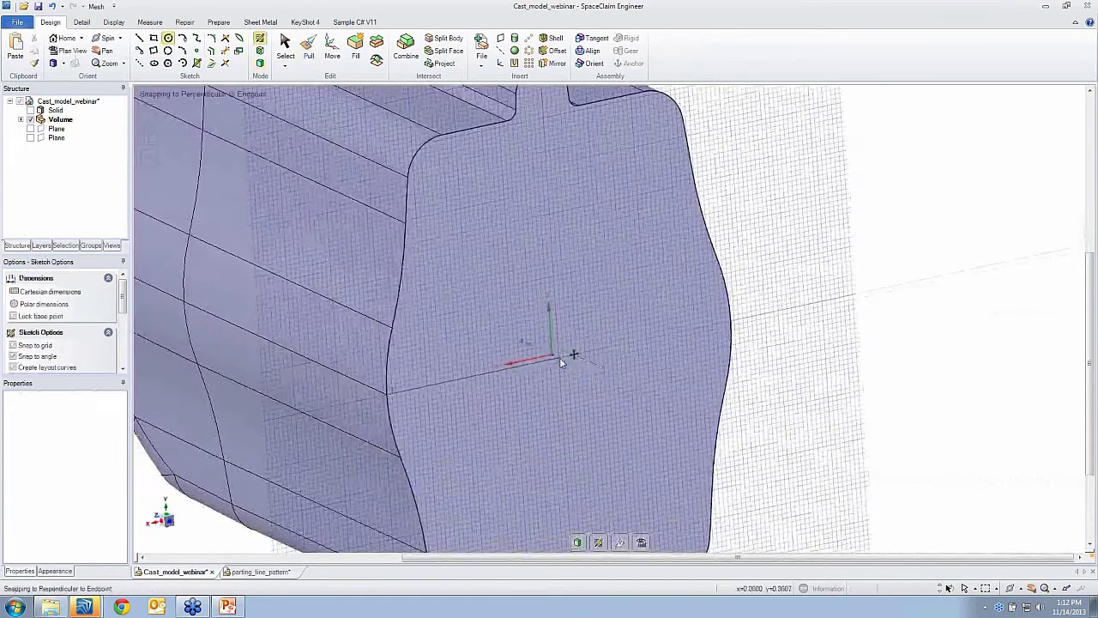
click(559, 357)
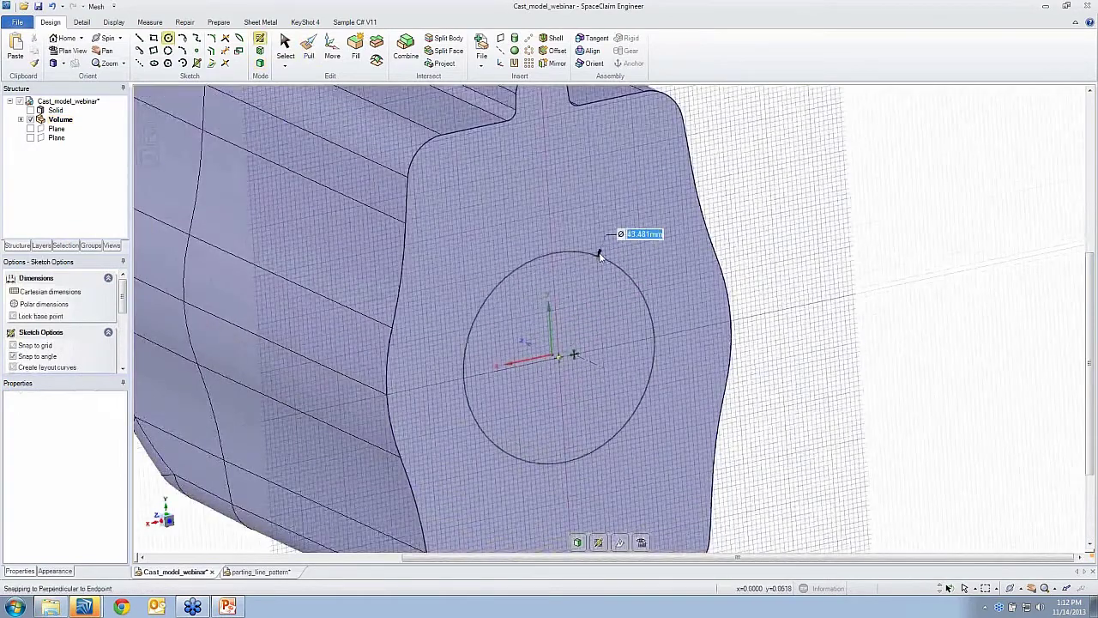
text(50)
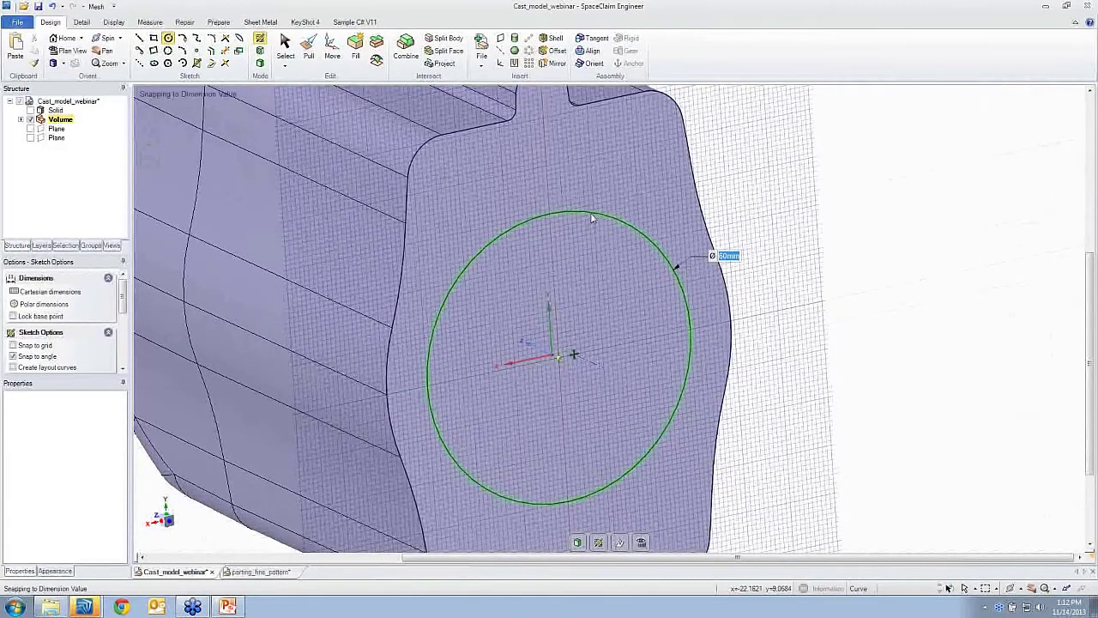
Extrude the circle on the wide end face outward by 10 mm into a cylindrical boss.
text(p)
drag(593, 246, 613, 268)
text(10)
key(Return)
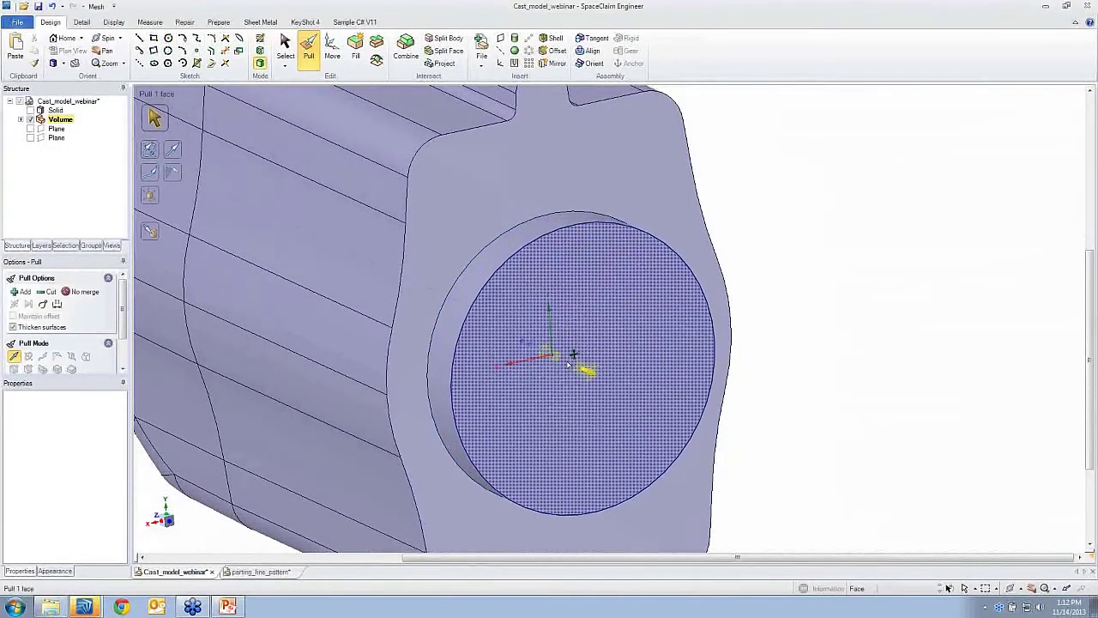
Round the outer and base circular edges of the new cylindrical boss on the wide end face.
click(515, 237)
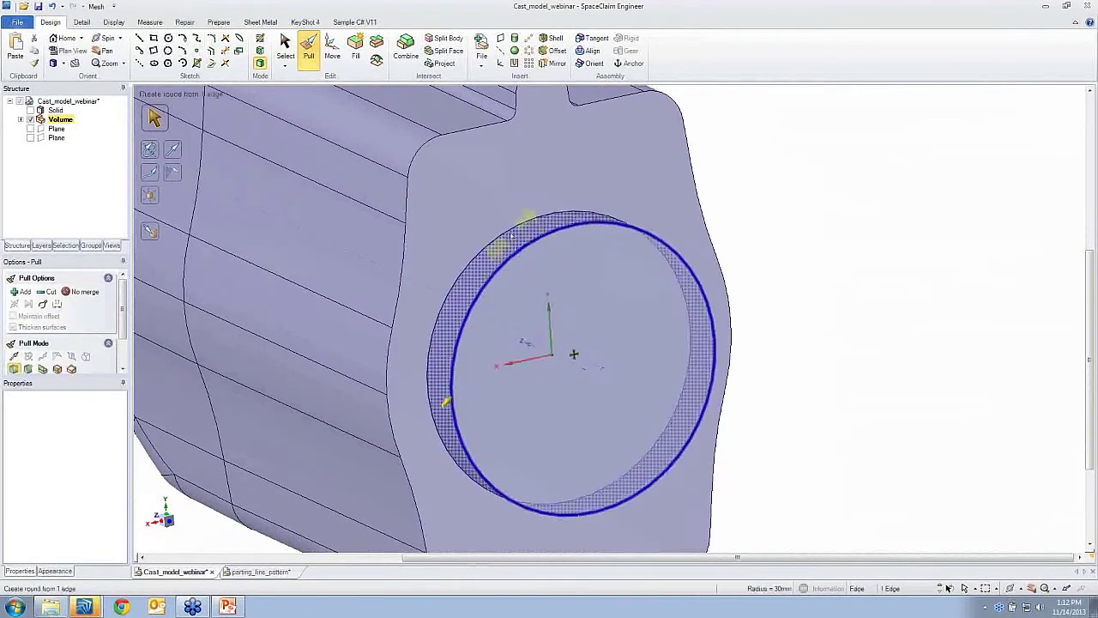
ctrl+click(511, 234)
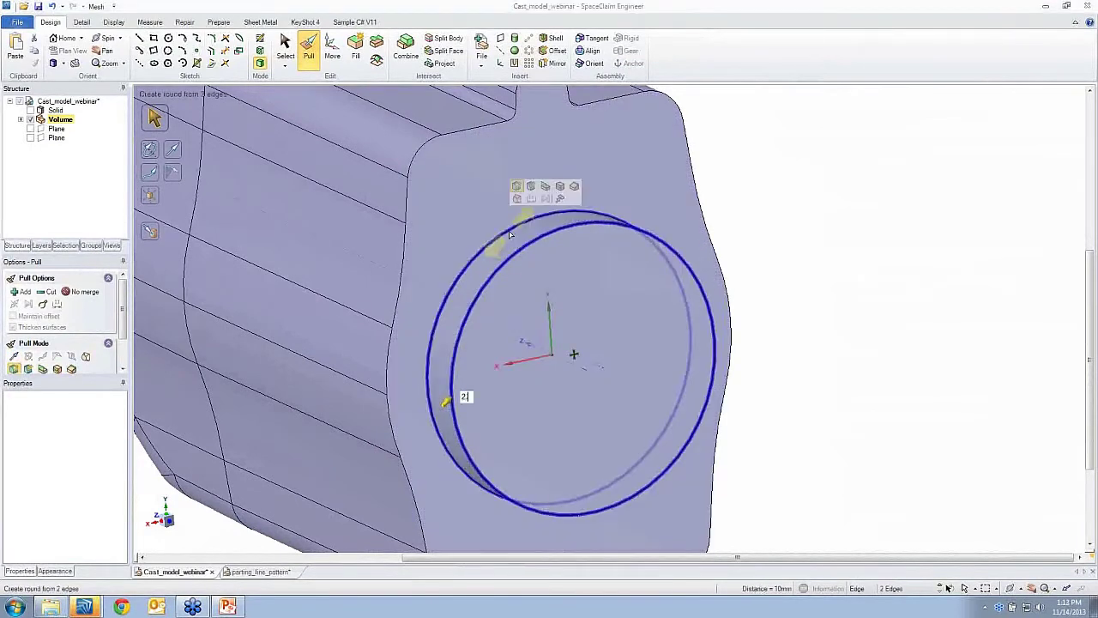
key(Return)
click(757, 204)
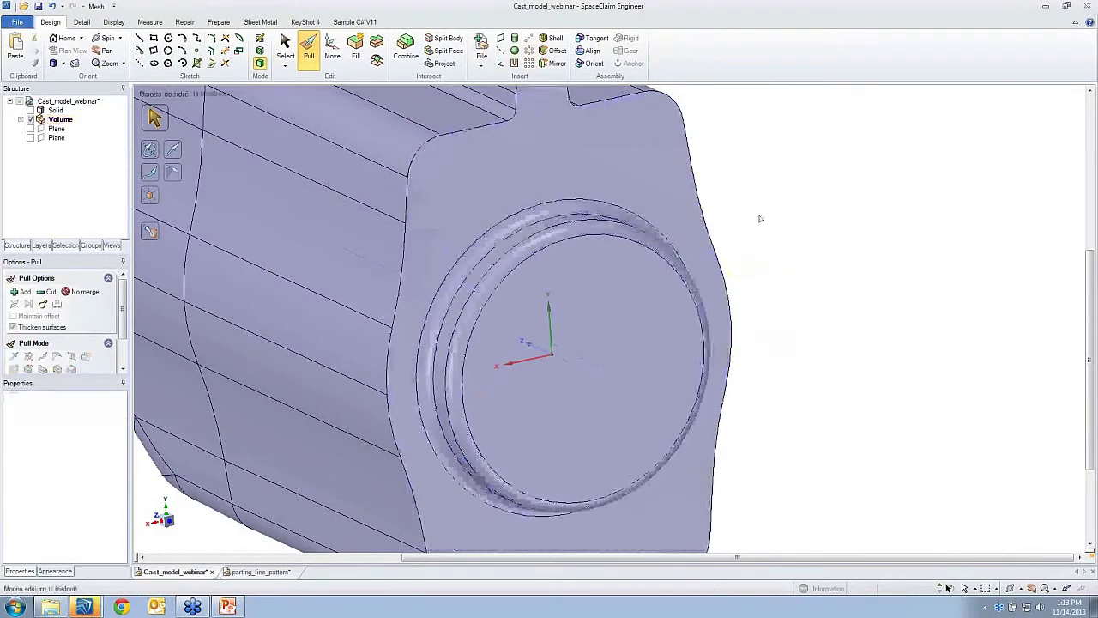
key(Escape)
Inspect the finished core from both ends, display the original cast solid around it for comparison, and hide that solid again.
key(h)
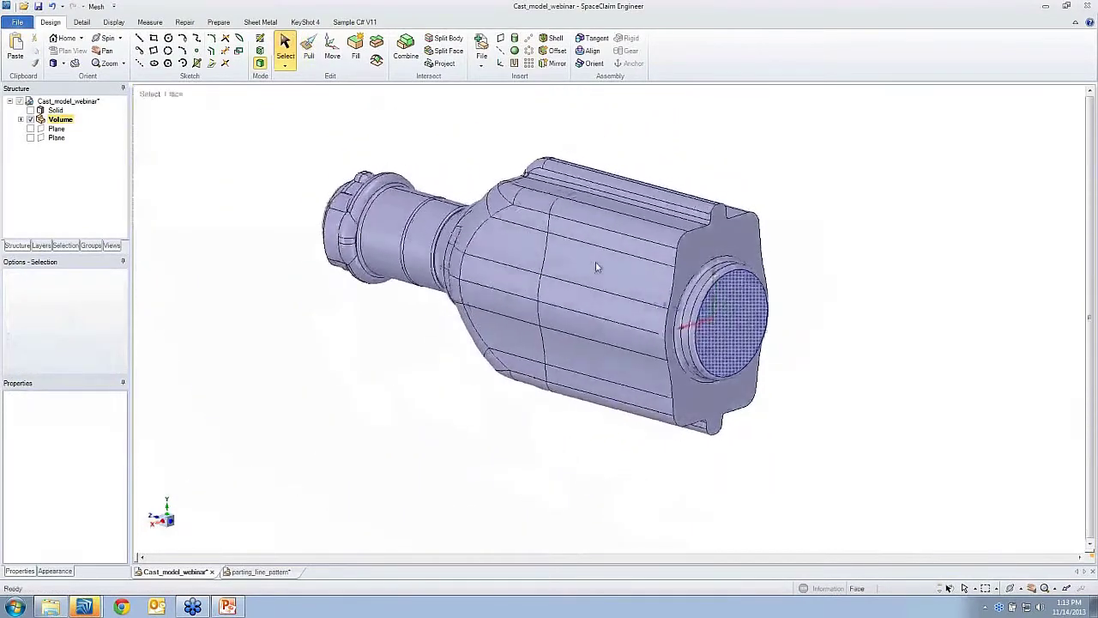
key(Right)
right_drag(711, 308, 706, 253)
key(Left)
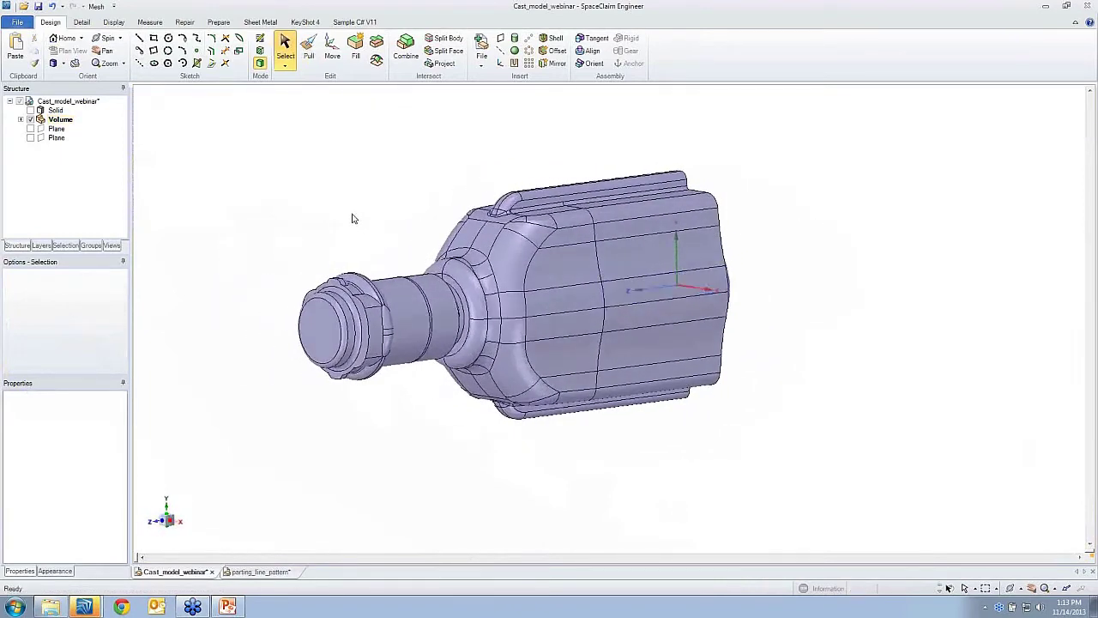
key(Down)
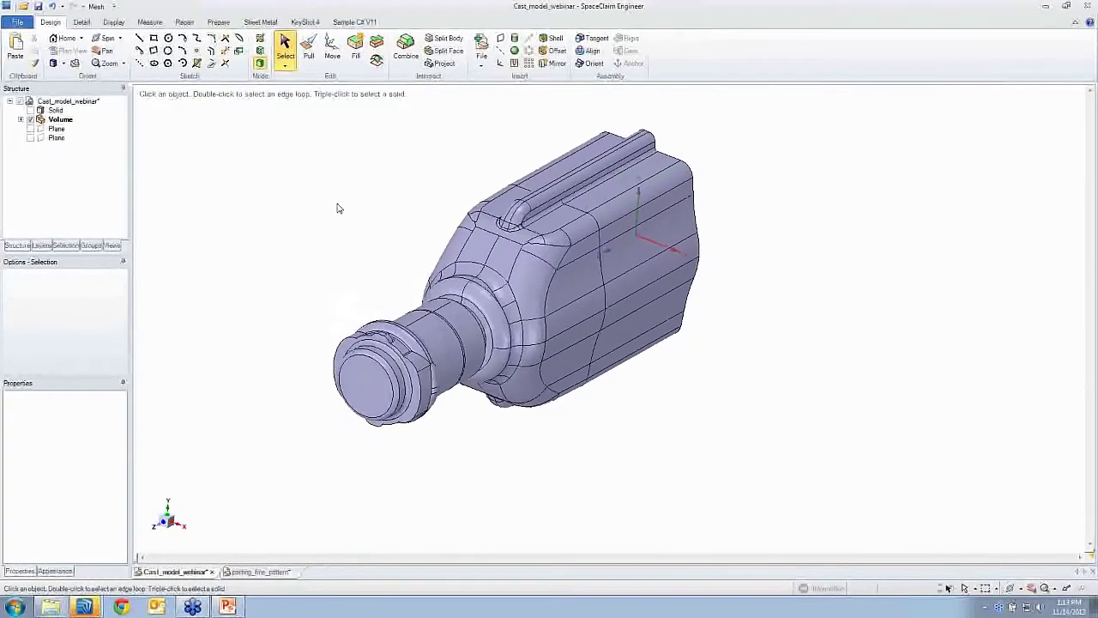
mouse_move(56, 111)
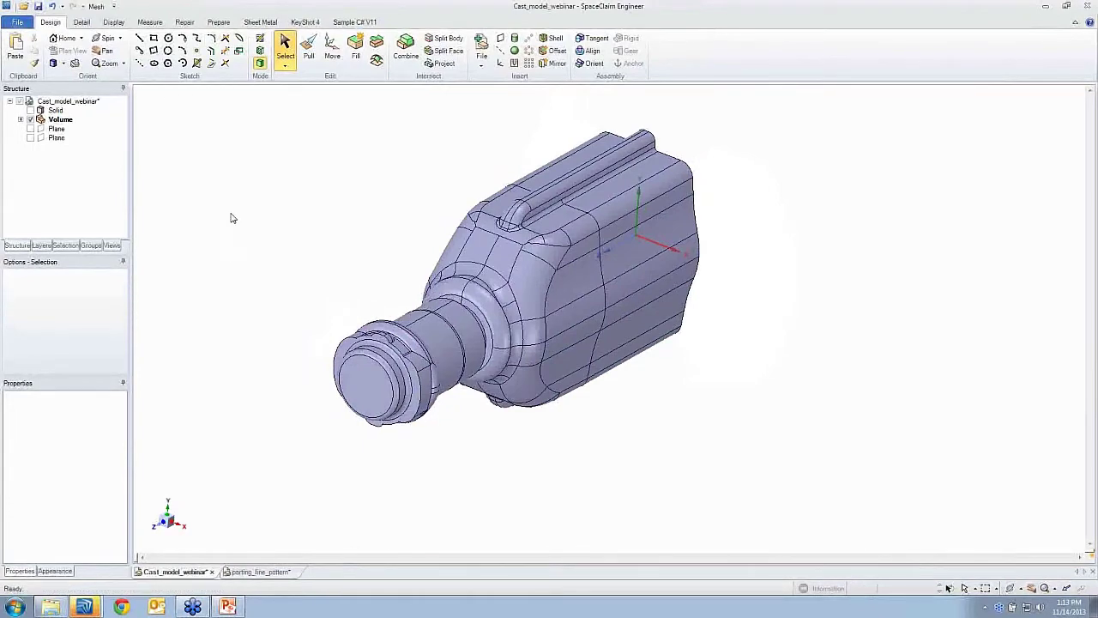
click(31, 111)
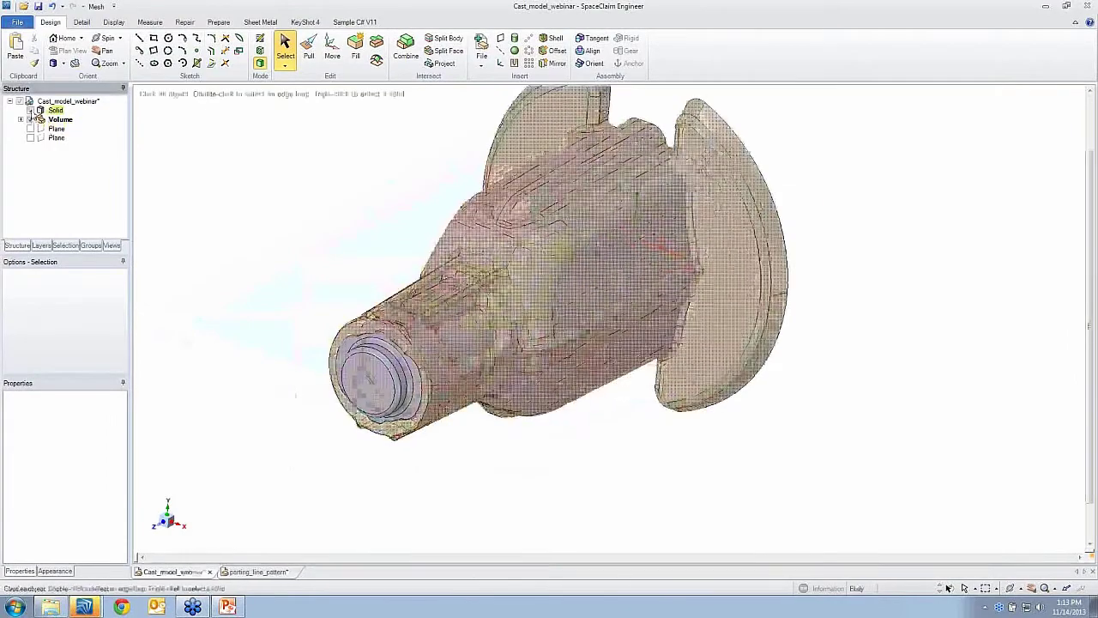
scroll(349, 229, down, 3)
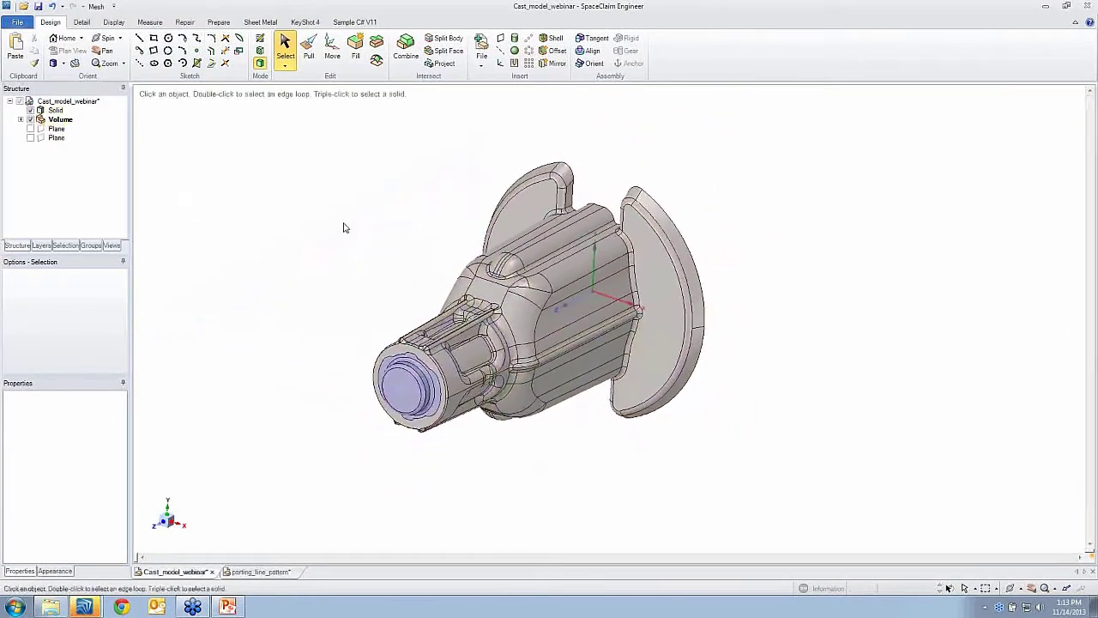
key(alt+Tab)
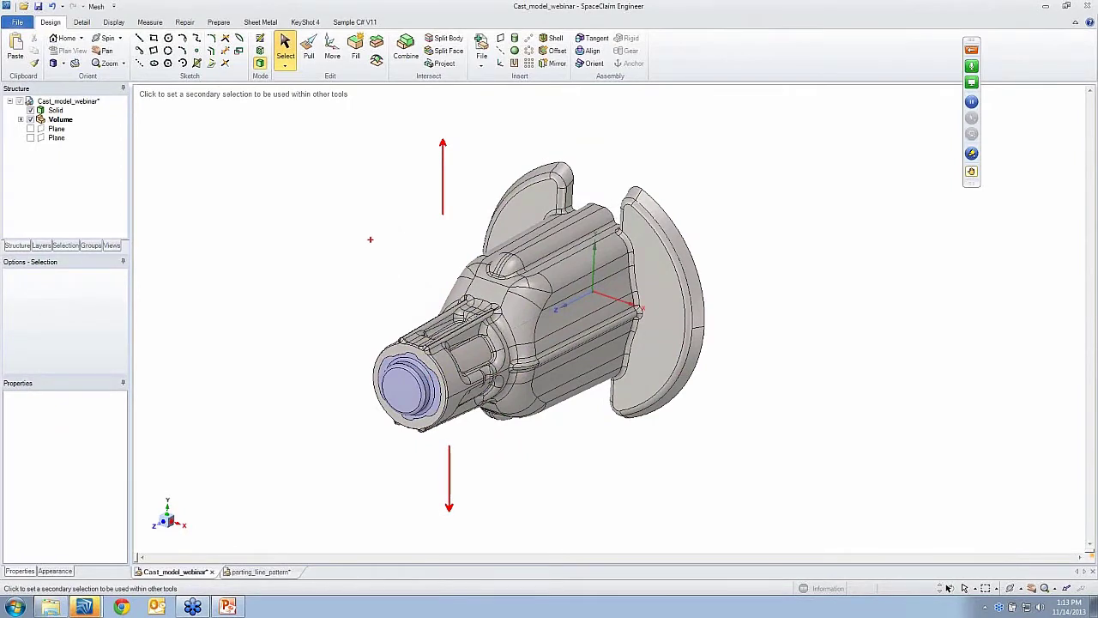
key(Escape)
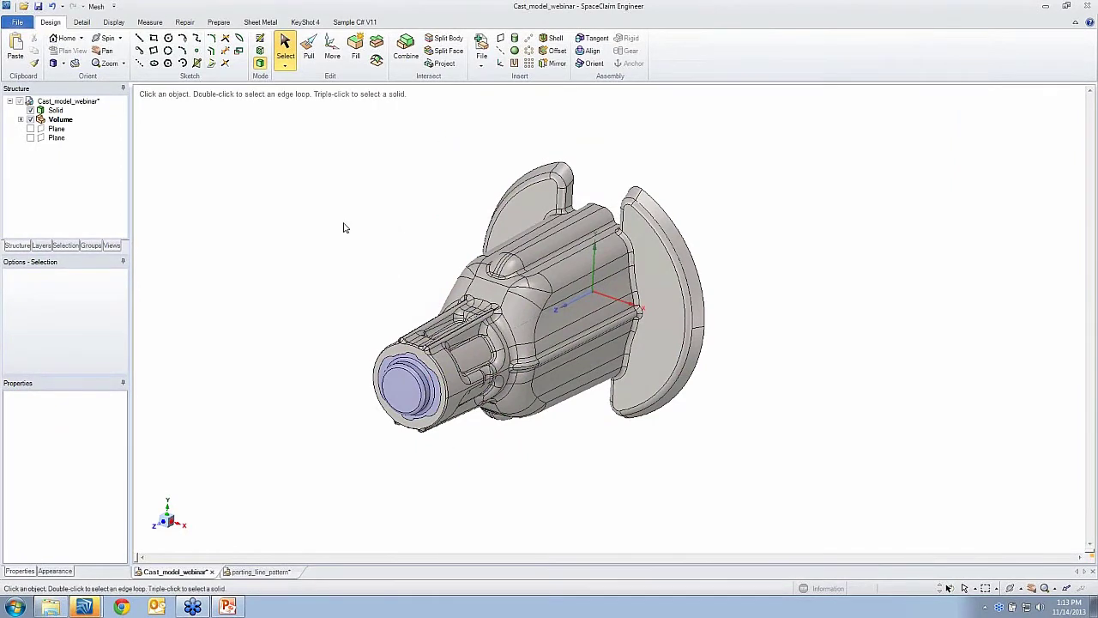
click(30, 111)
Create a box-shaped enclosure around the core body with a 5% default cushion and symmetric dimensions.
right_drag(273, 241, 276, 199)
scroll(275, 199, up, 1)
click(218, 22)
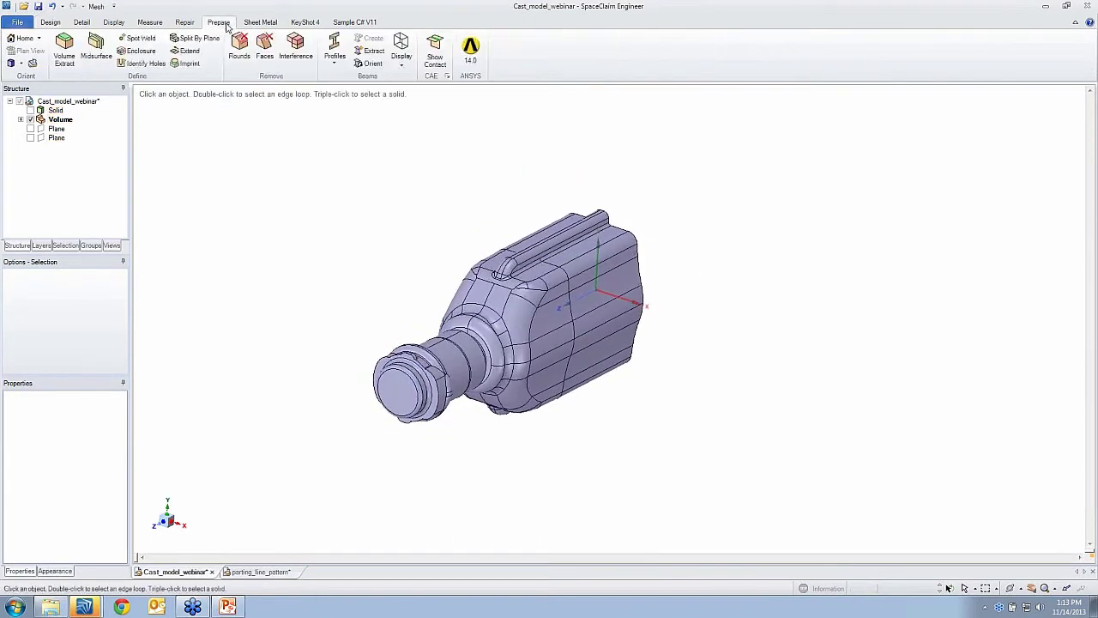
click(142, 51)
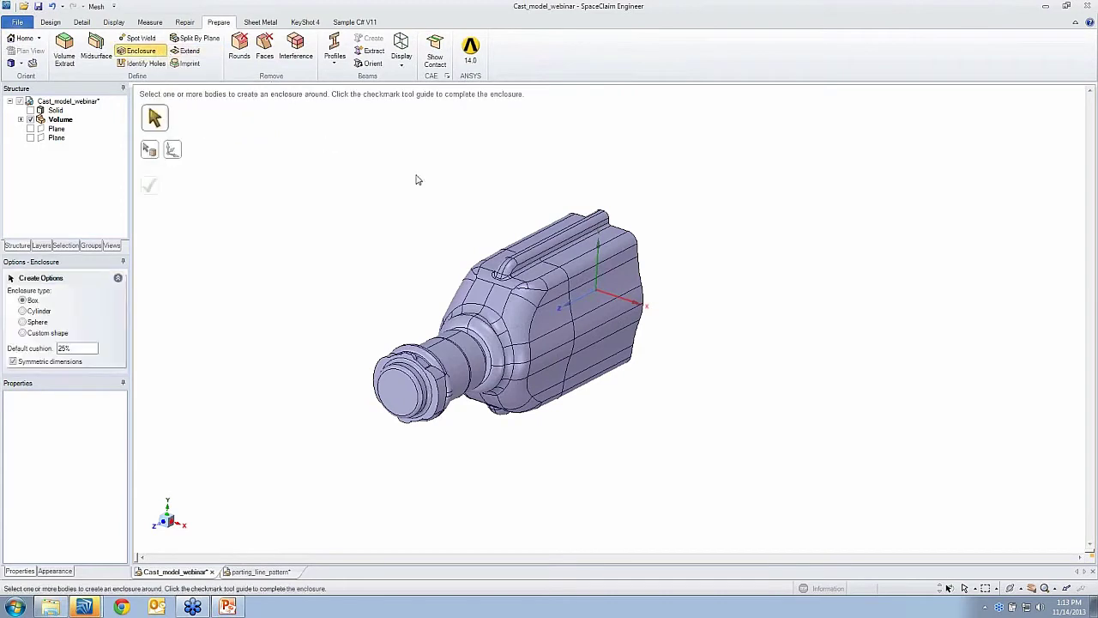
click(508, 276)
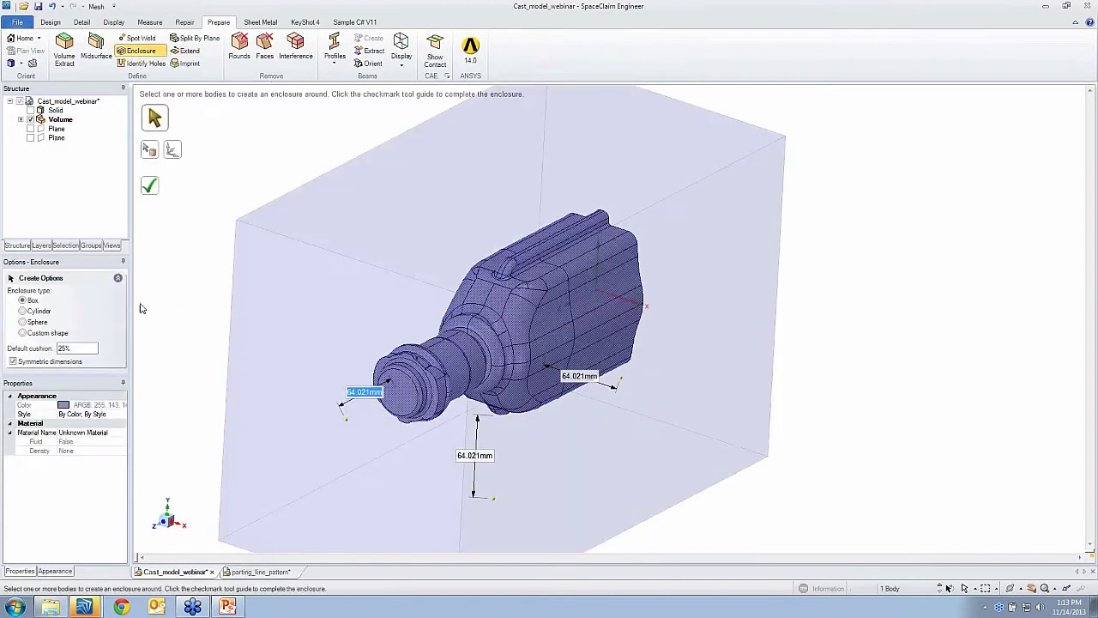
drag(87, 347, 48, 339)
text(5)
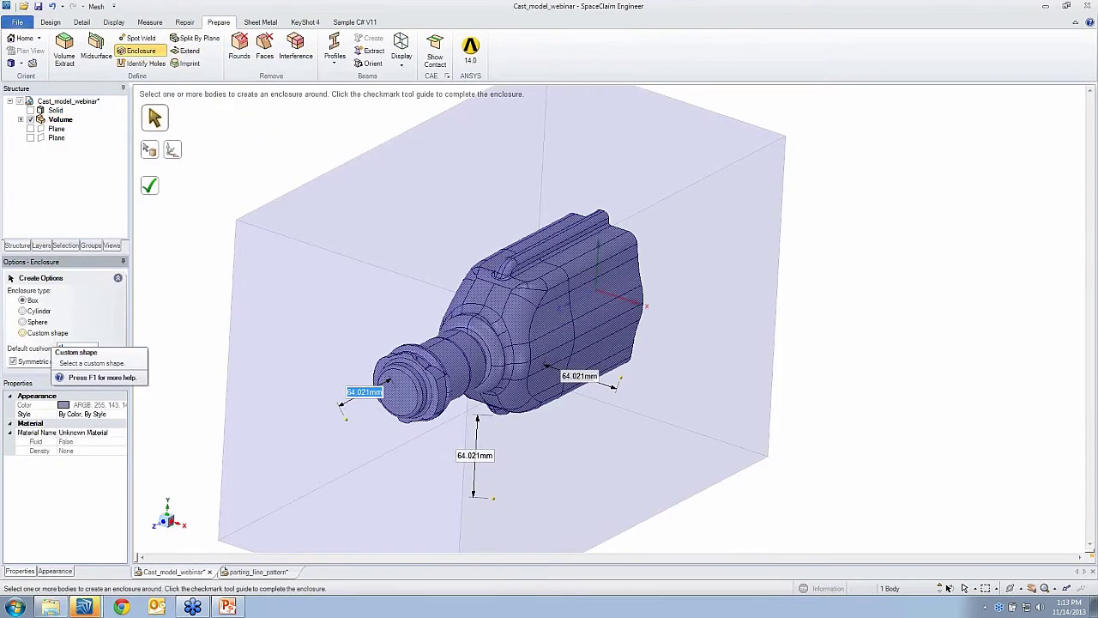
key(Return)
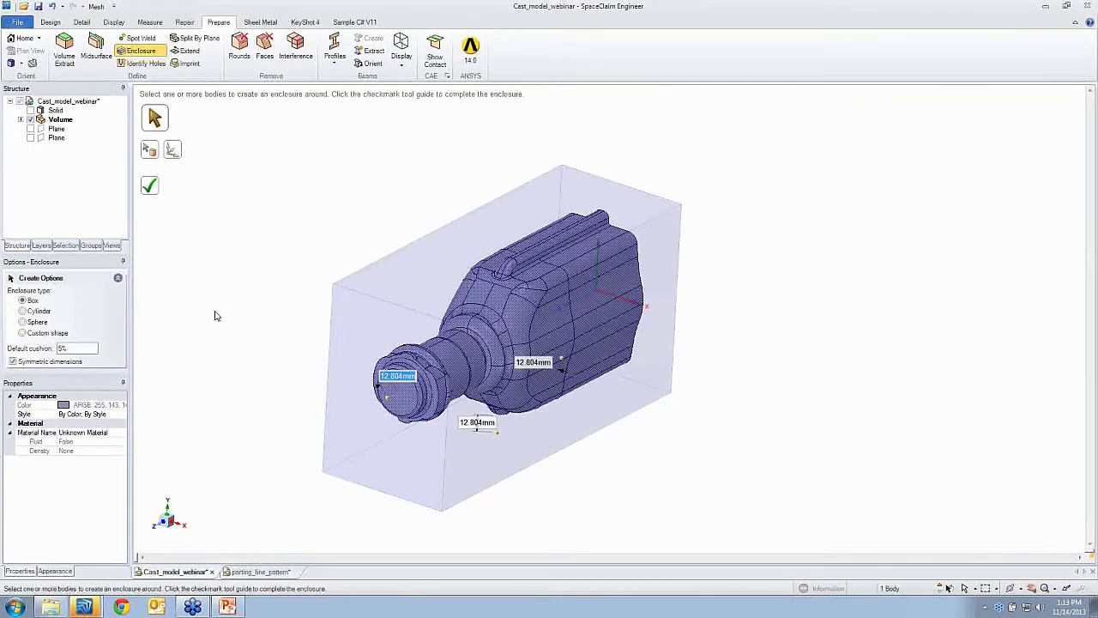
key(Tab)
click(149, 186)
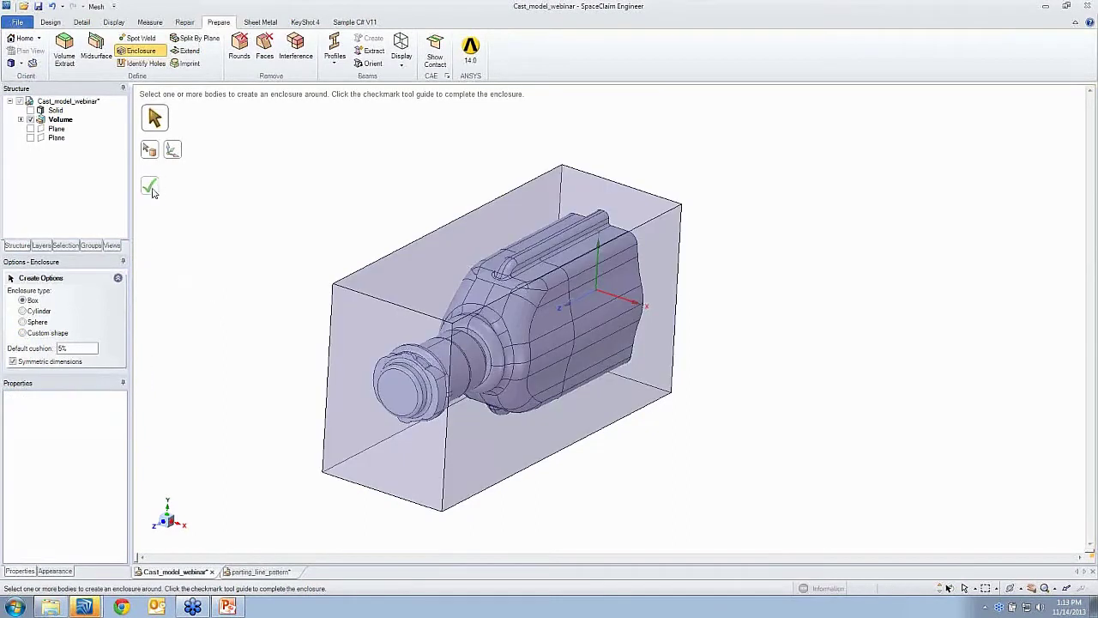
Hide the core body inside the Volume component so that only the enclosure is displayed.
click(21, 121)
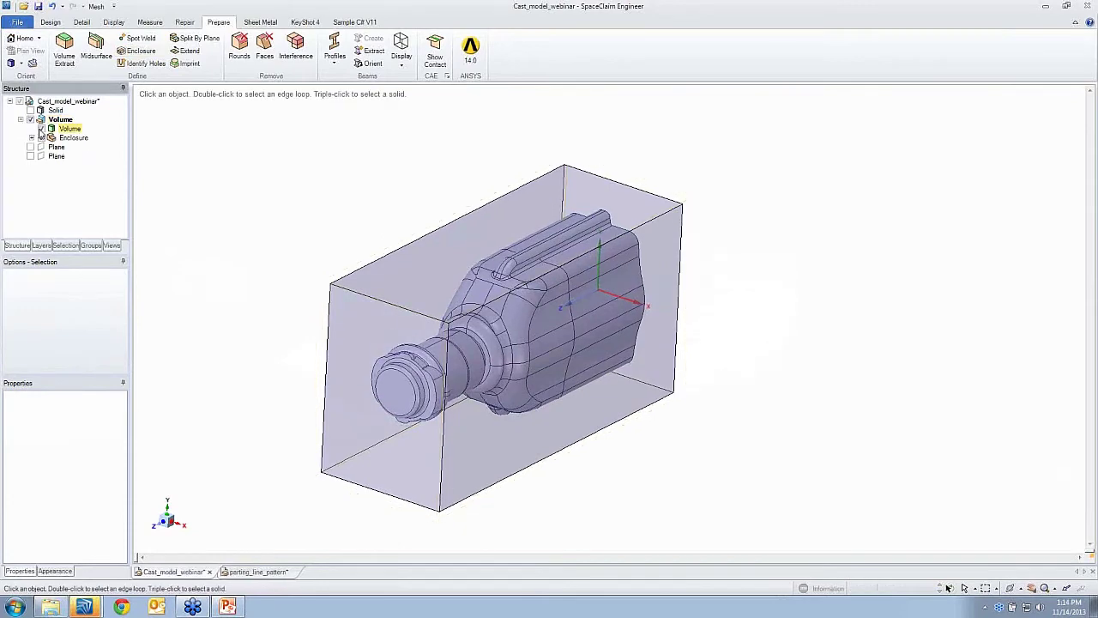
click(41, 129)
middle_drag(335, 231, 338, 175)
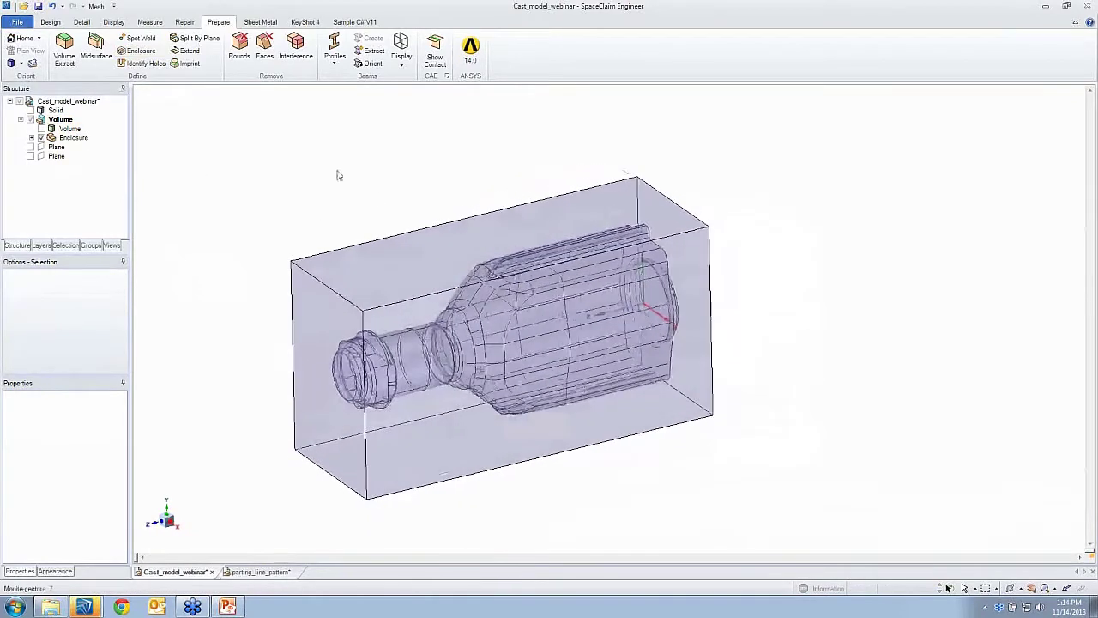
Show the horizontal plane, split the enclosure with it into upper and lower halves, and hide the plane.
click(32, 148)
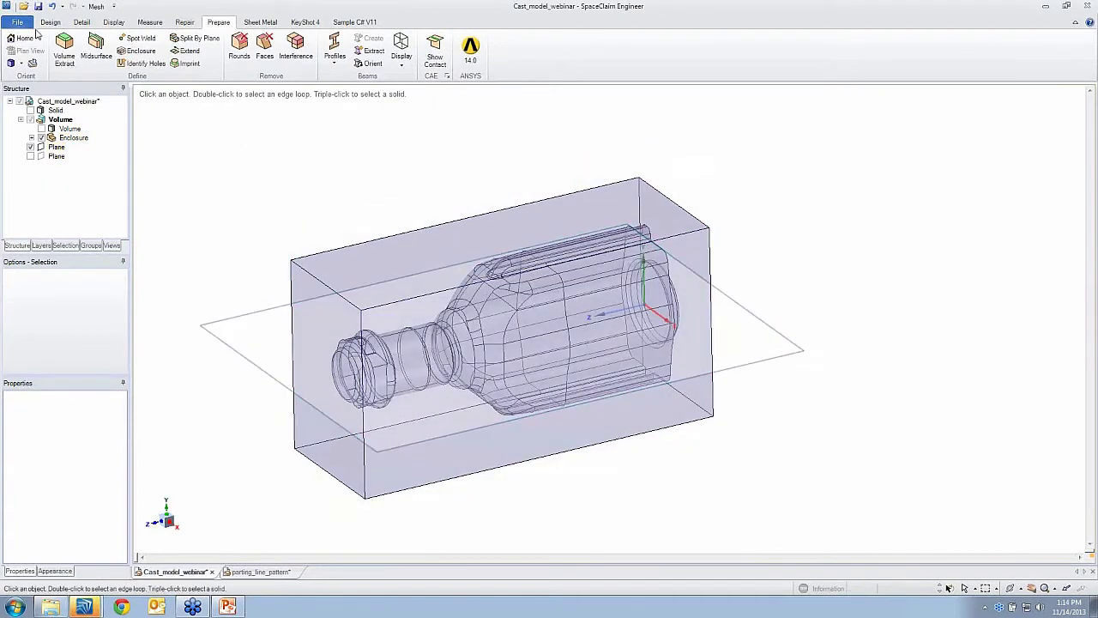
click(50, 21)
click(405, 49)
click(350, 275)
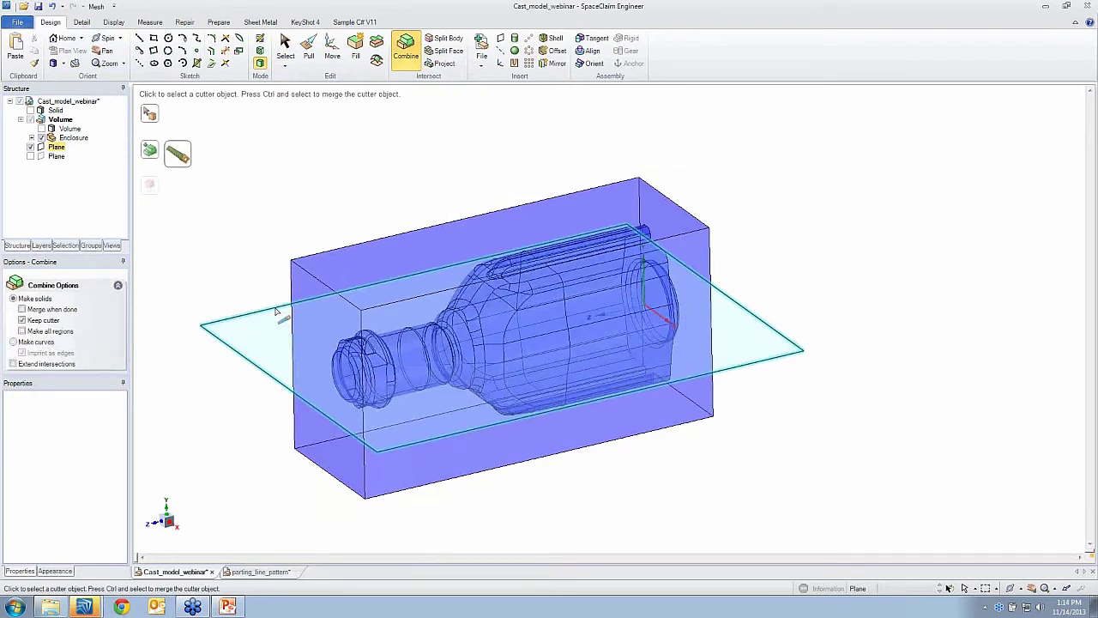
click(277, 311)
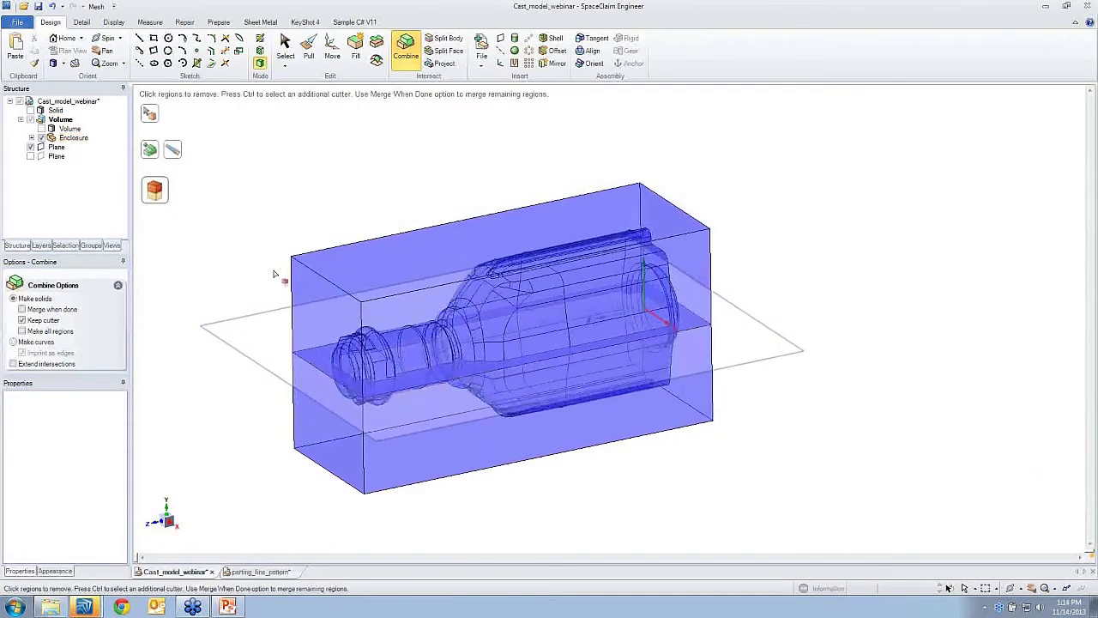
key(Escape)
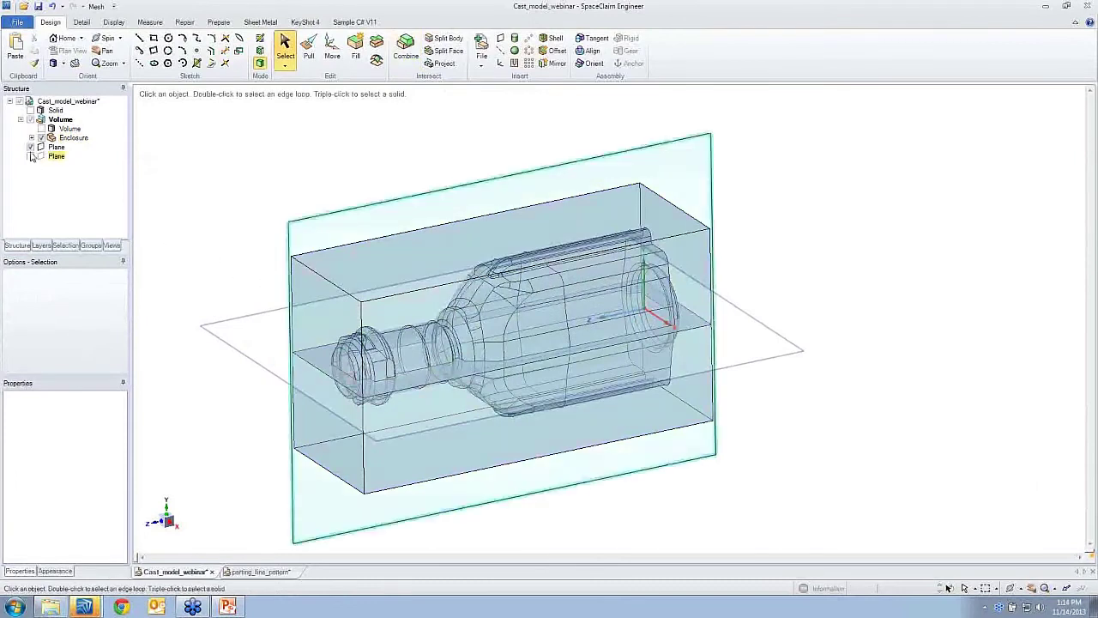
click(32, 148)
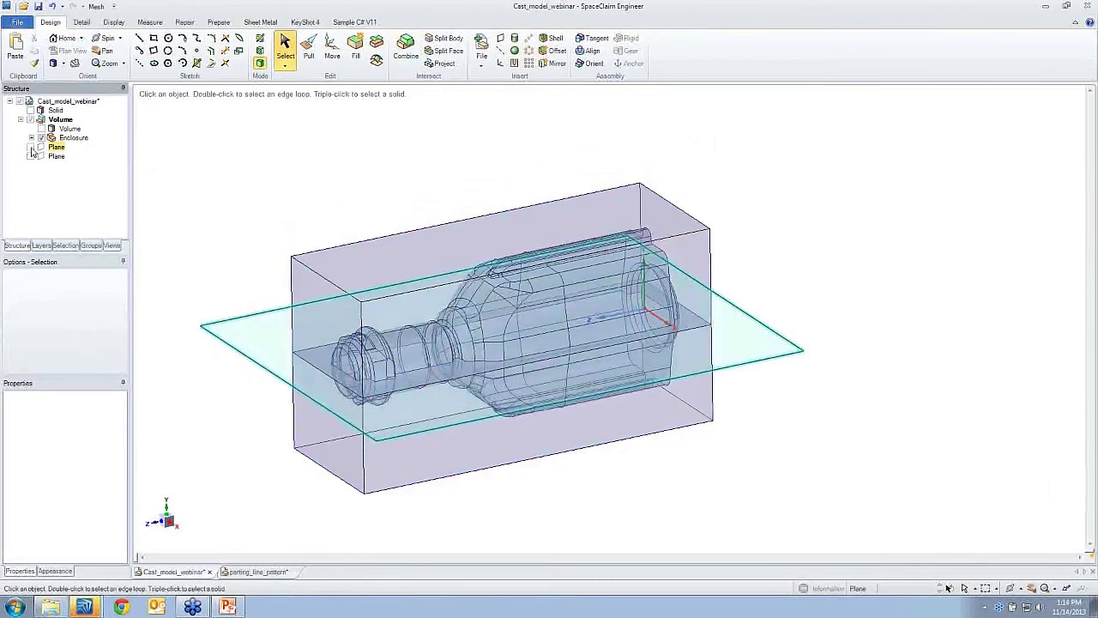
Make both halves of the enclosure opaque.
click(302, 321)
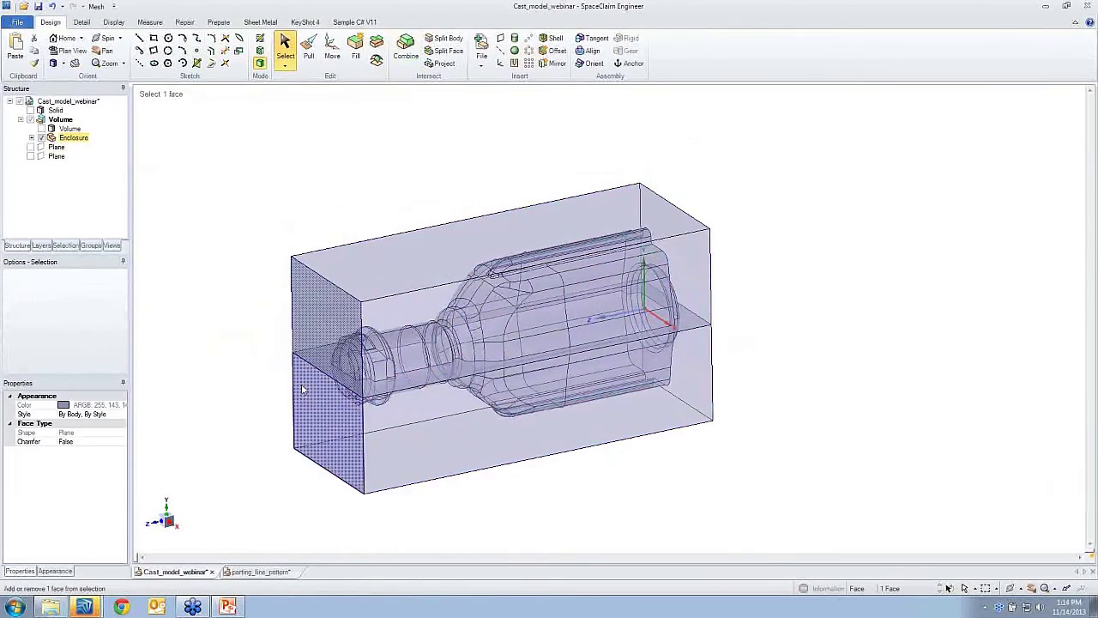
ctrl+click(304, 391)
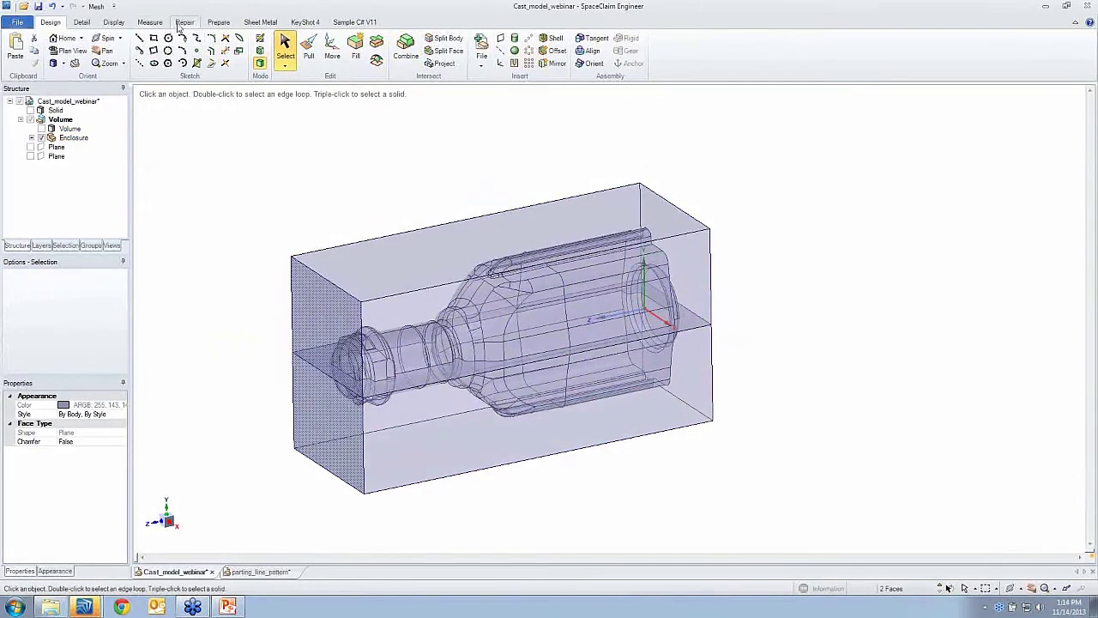
click(115, 22)
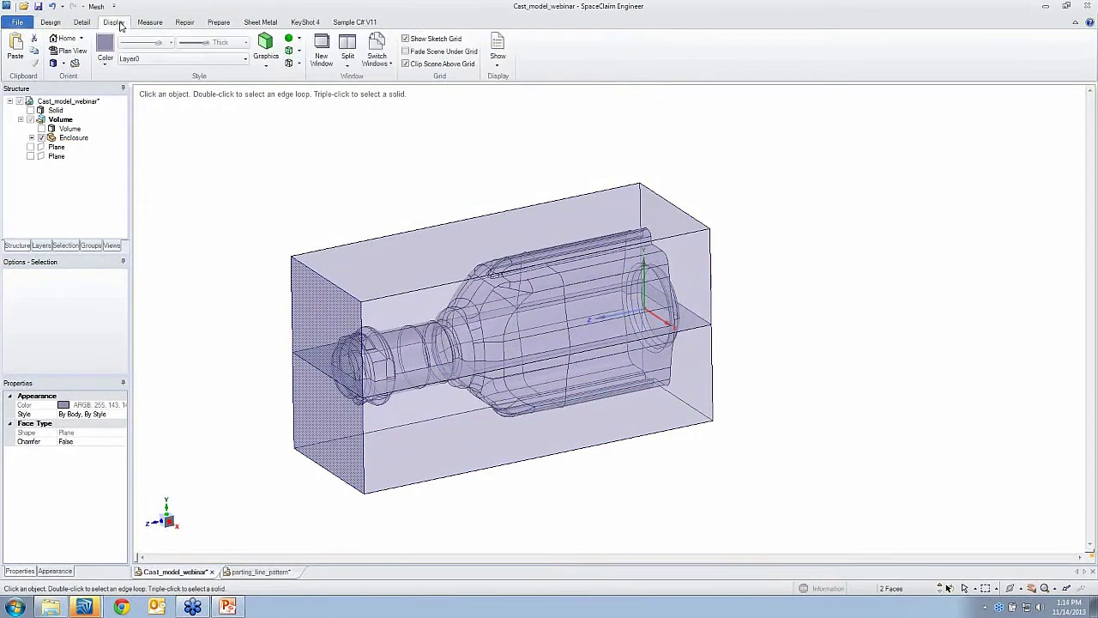
click(297, 51)
click(309, 78)
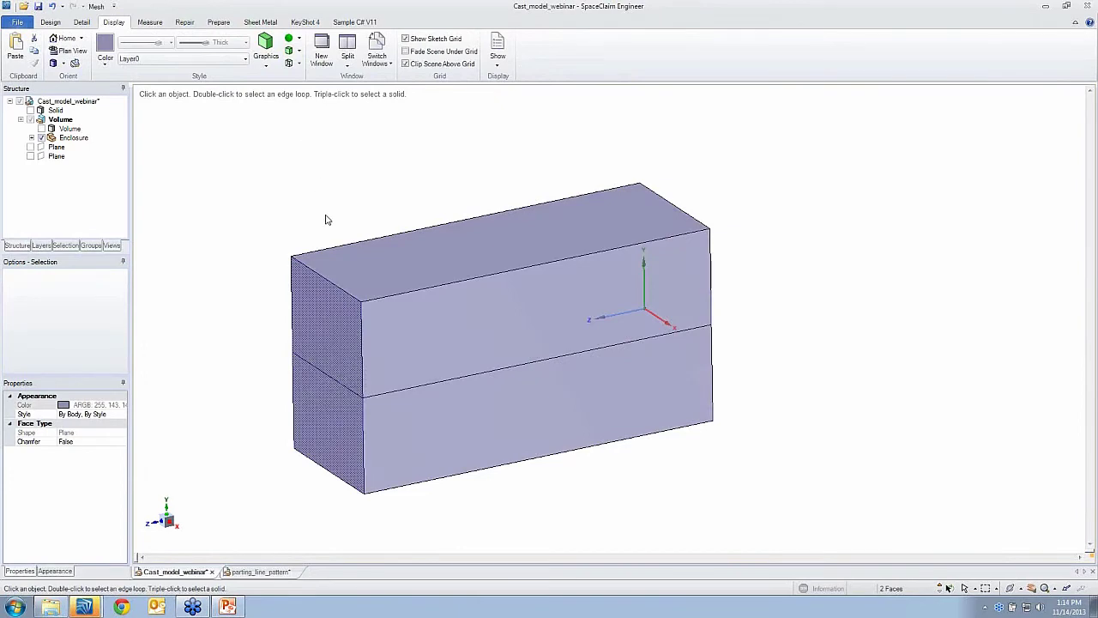
Move the upper enclosure half up and the lower half down, and show the core body between them.
triple_click(341, 255)
key(m)
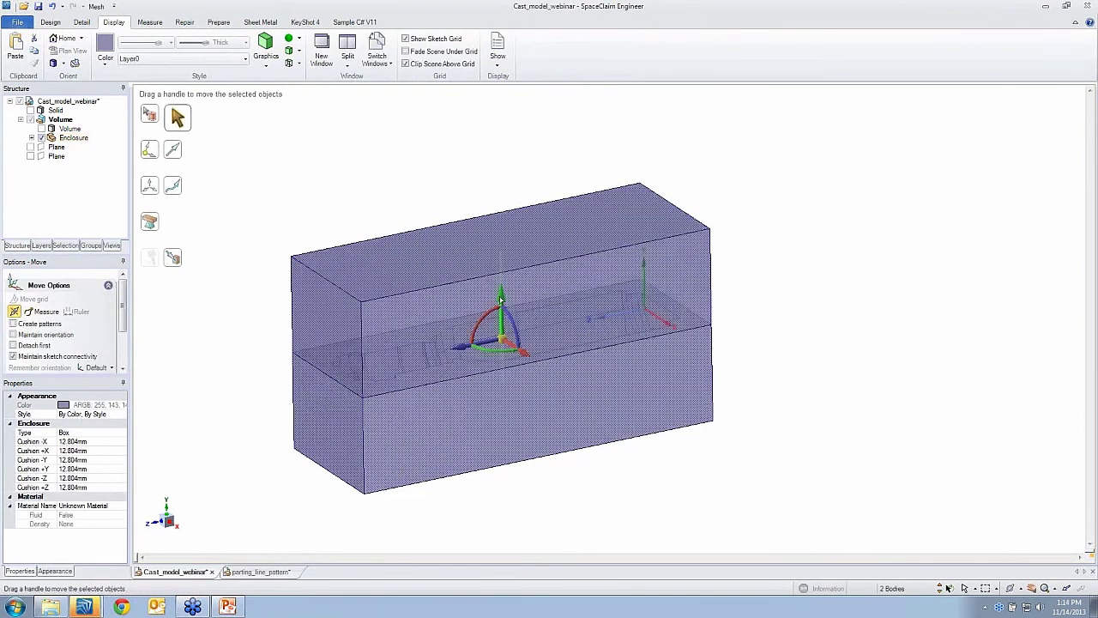
drag(502, 296, 502, 231)
click(52, 128)
key(Escape)
Examine the cavities in both separated mold halves and the core between them from below and from above.
key(Up)
key(Up)
key(Up)
key(Up)
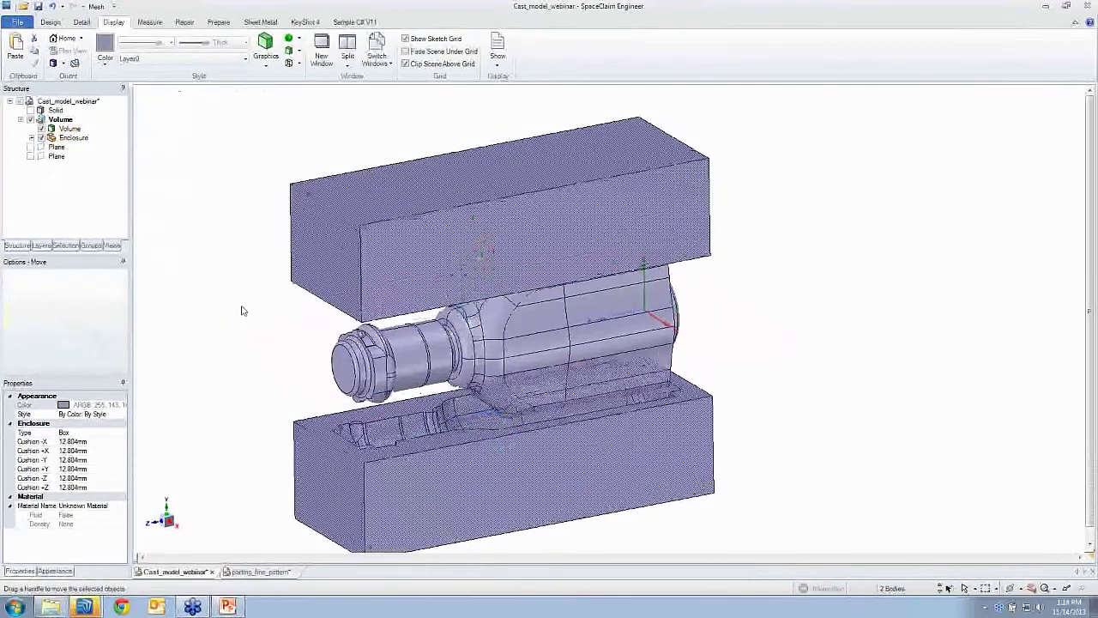
key(Up)
key(Up)
click(262, 321)
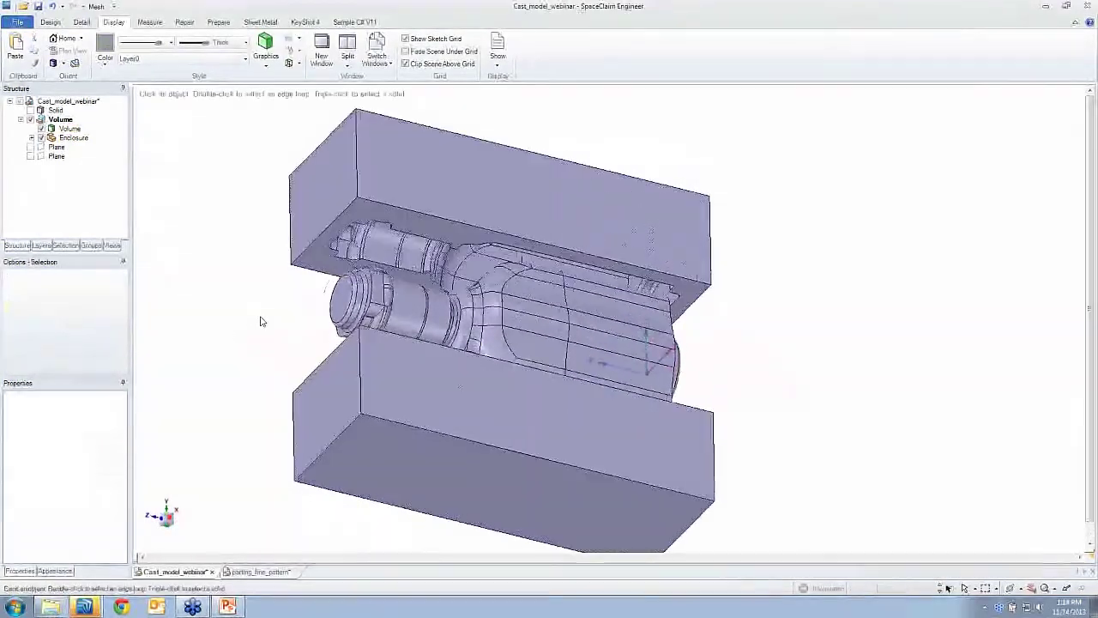
key(Down)
key(Down)
key(Down)
key(Down)
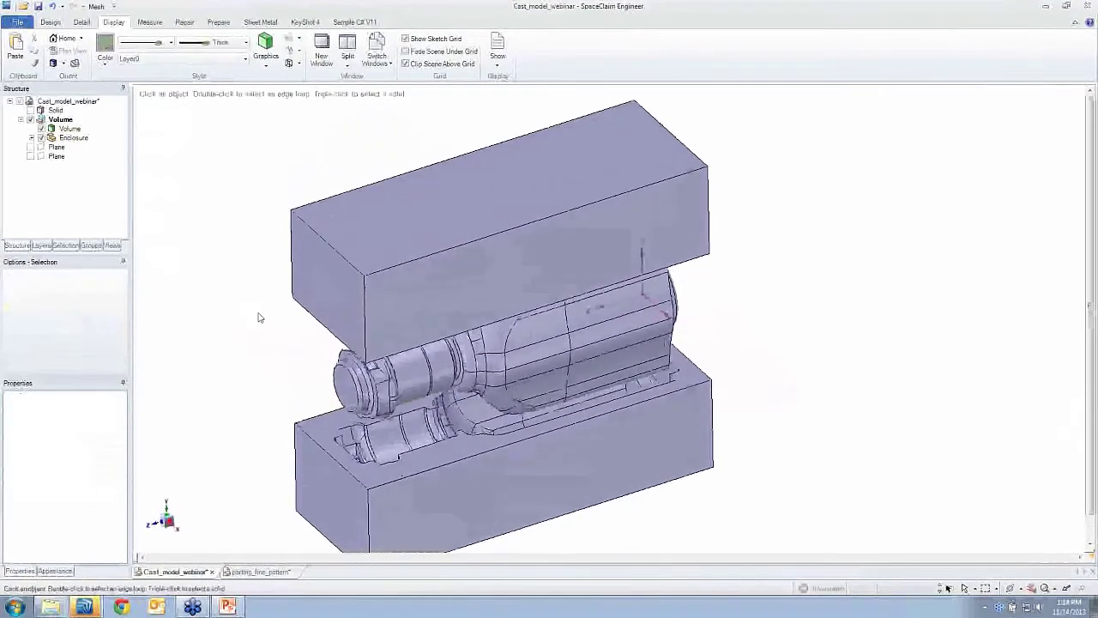